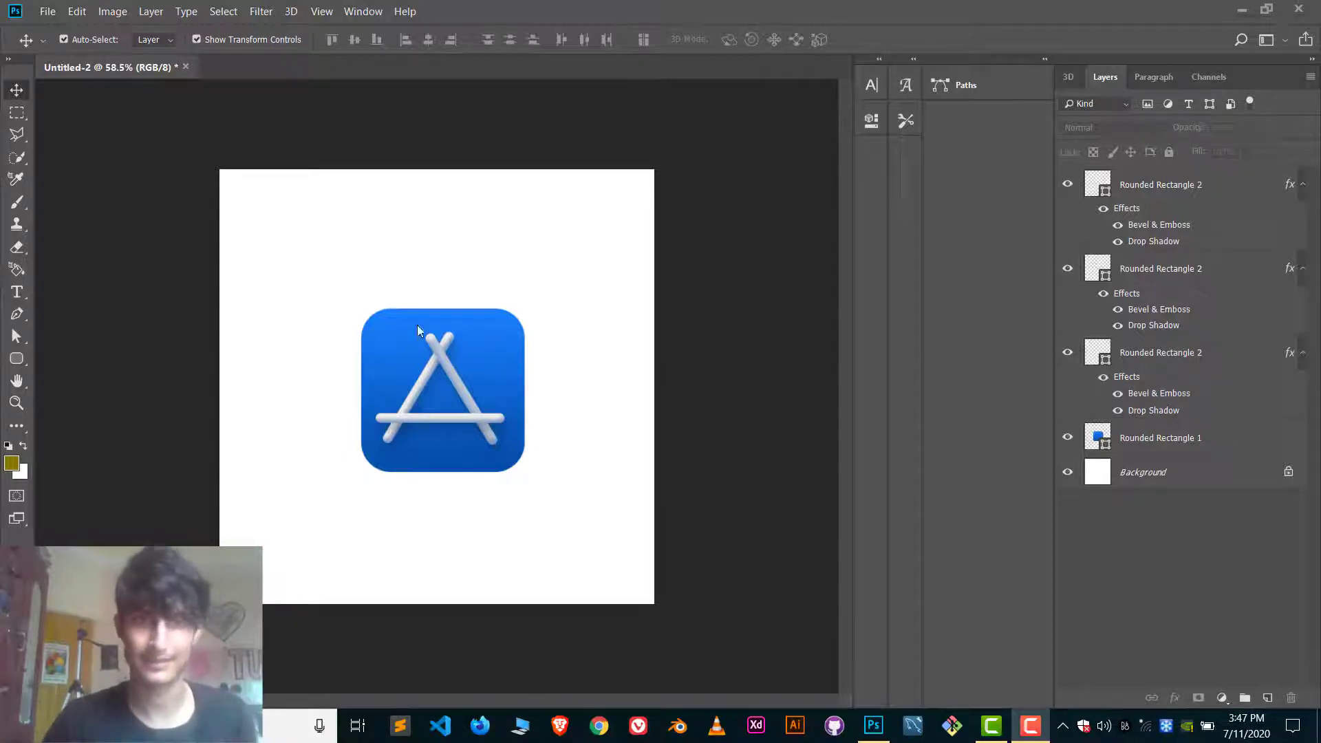
Create a new blank 1080 x 1080 px document at 300 ppi with a white background.
click(50, 12)
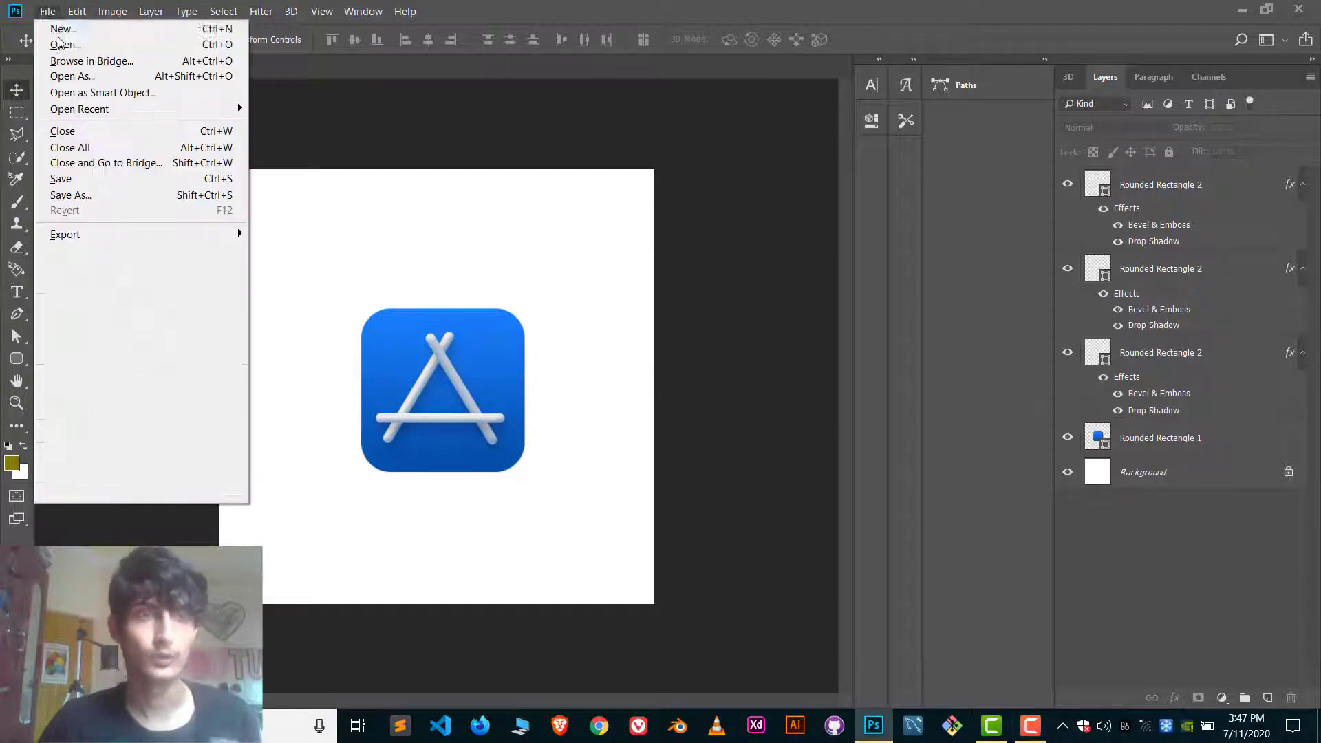
click(61, 44)
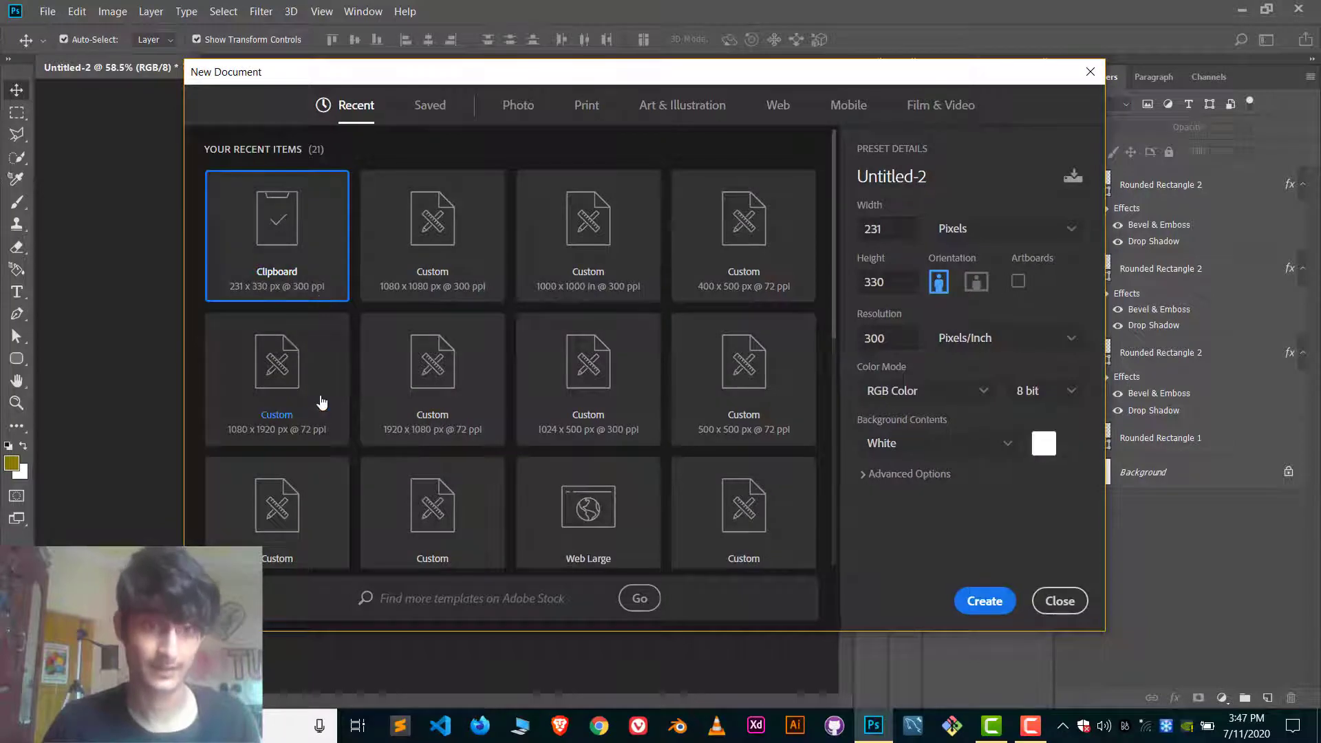
key(Escape)
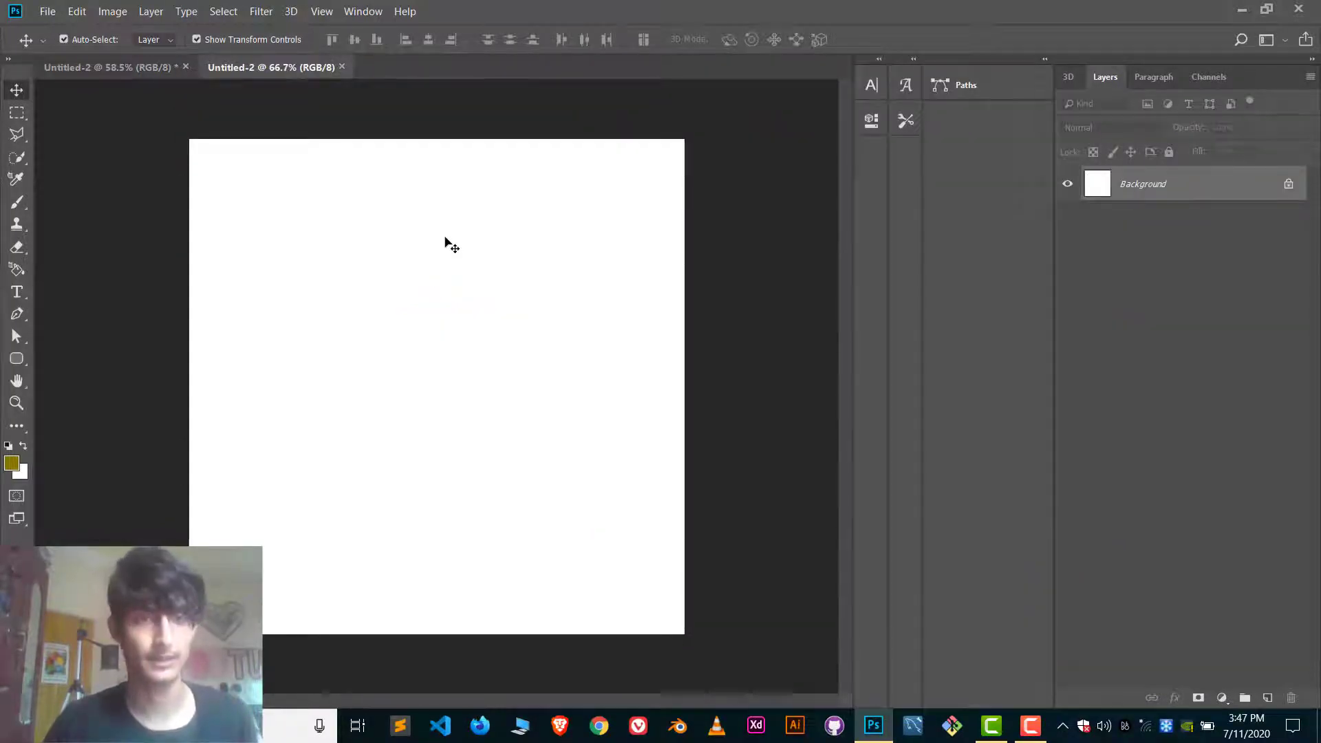
scroll(424, 400, up, 1)
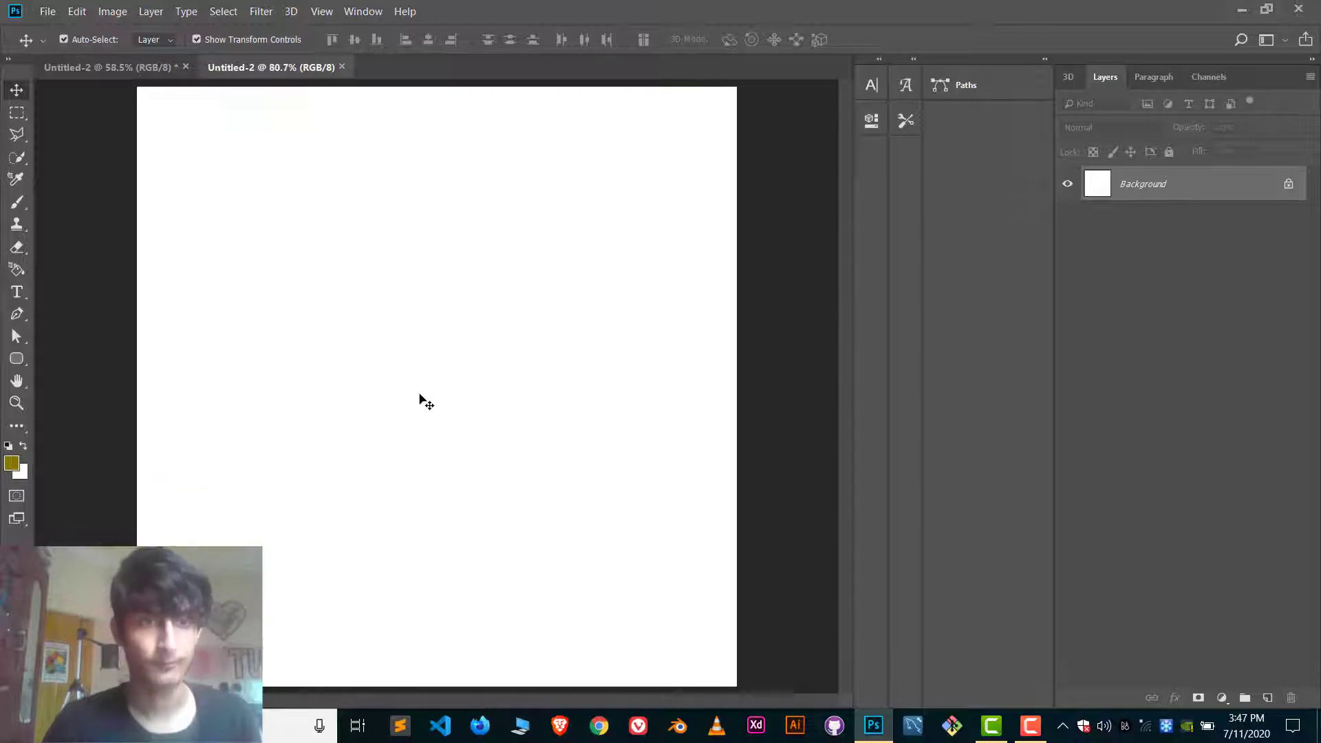
scroll(422, 399, down, 1)
Review the finished app icon in the other open document and return to the blank one.
click(142, 69)
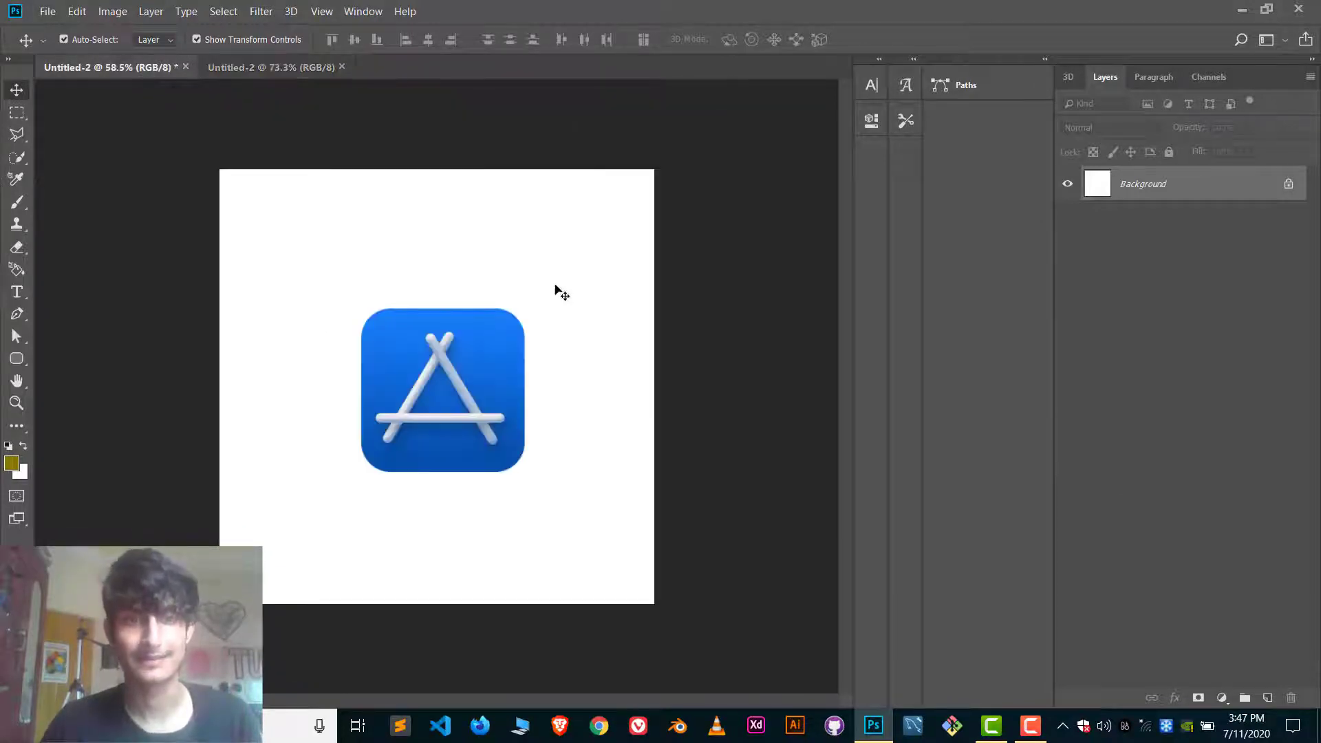
click(525, 361)
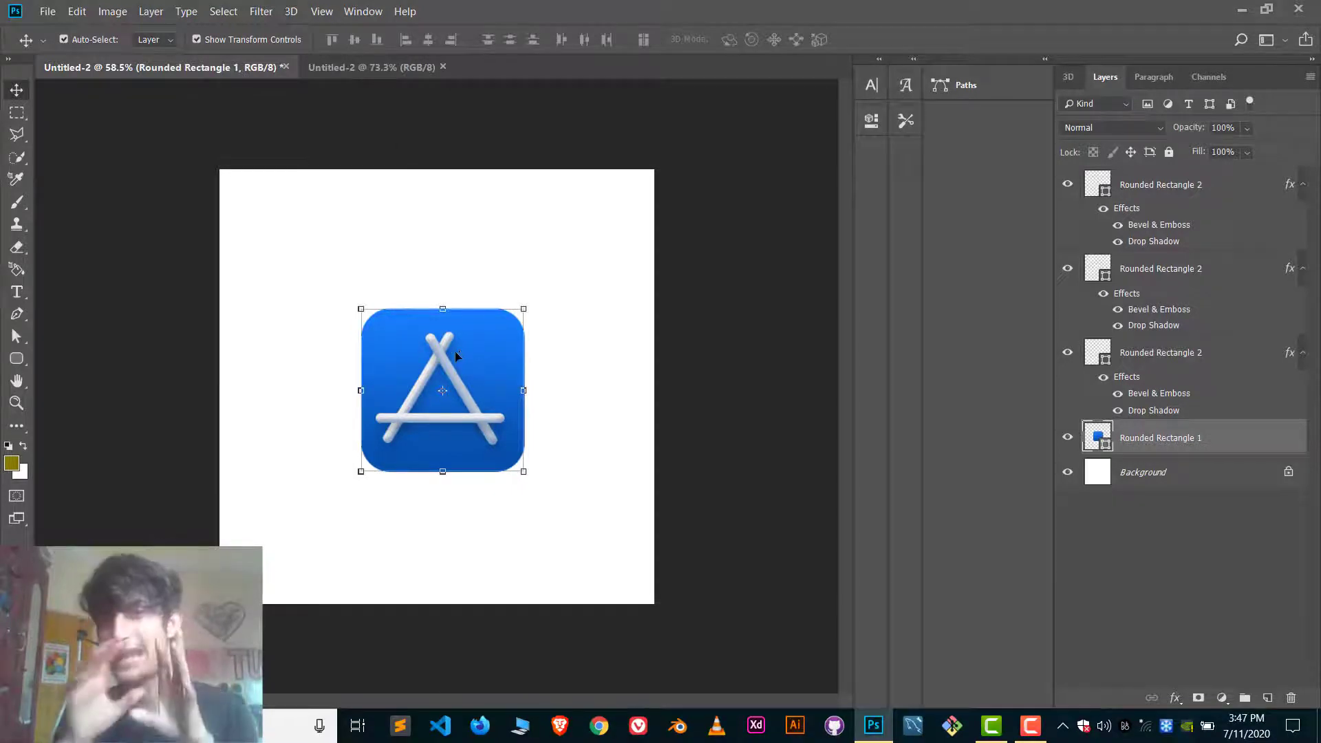
click(390, 72)
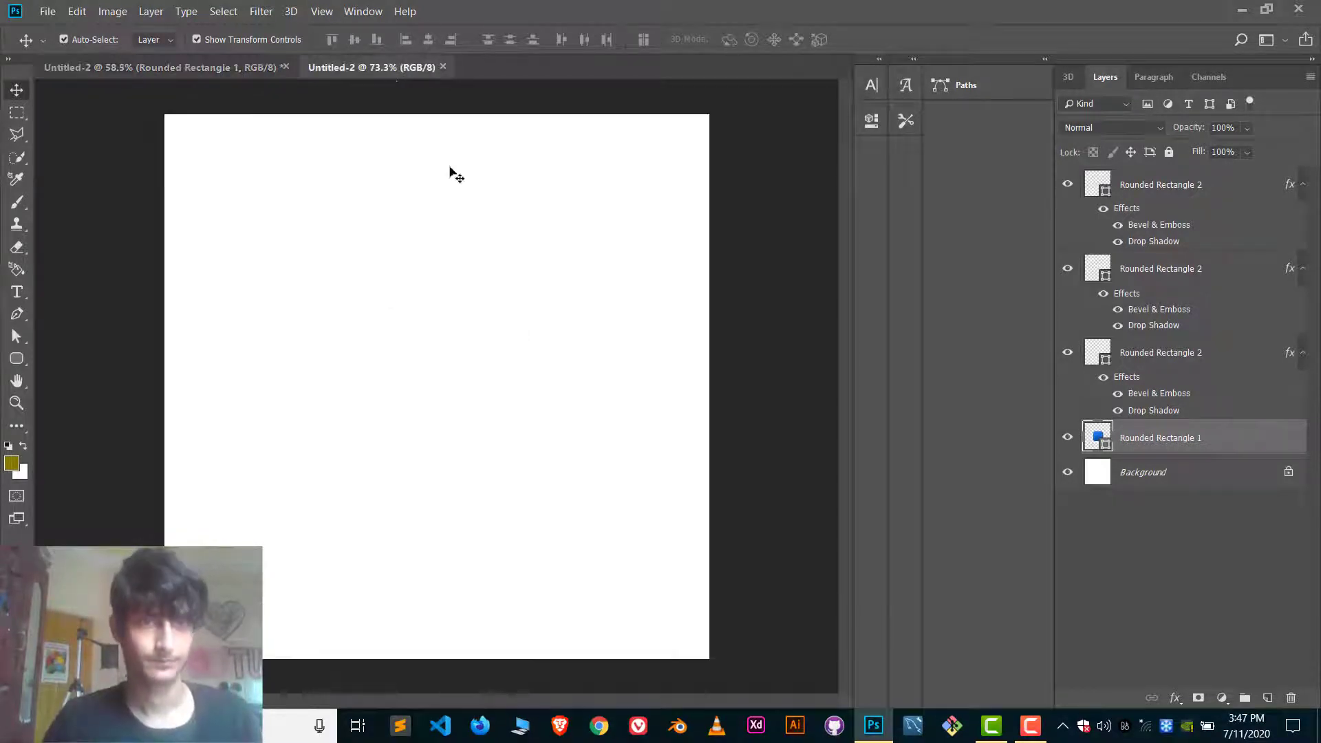
Draw a rounded rectangle on the blank canvas and set its size to 500 x 500 px.
drag(16, 358, 46, 371)
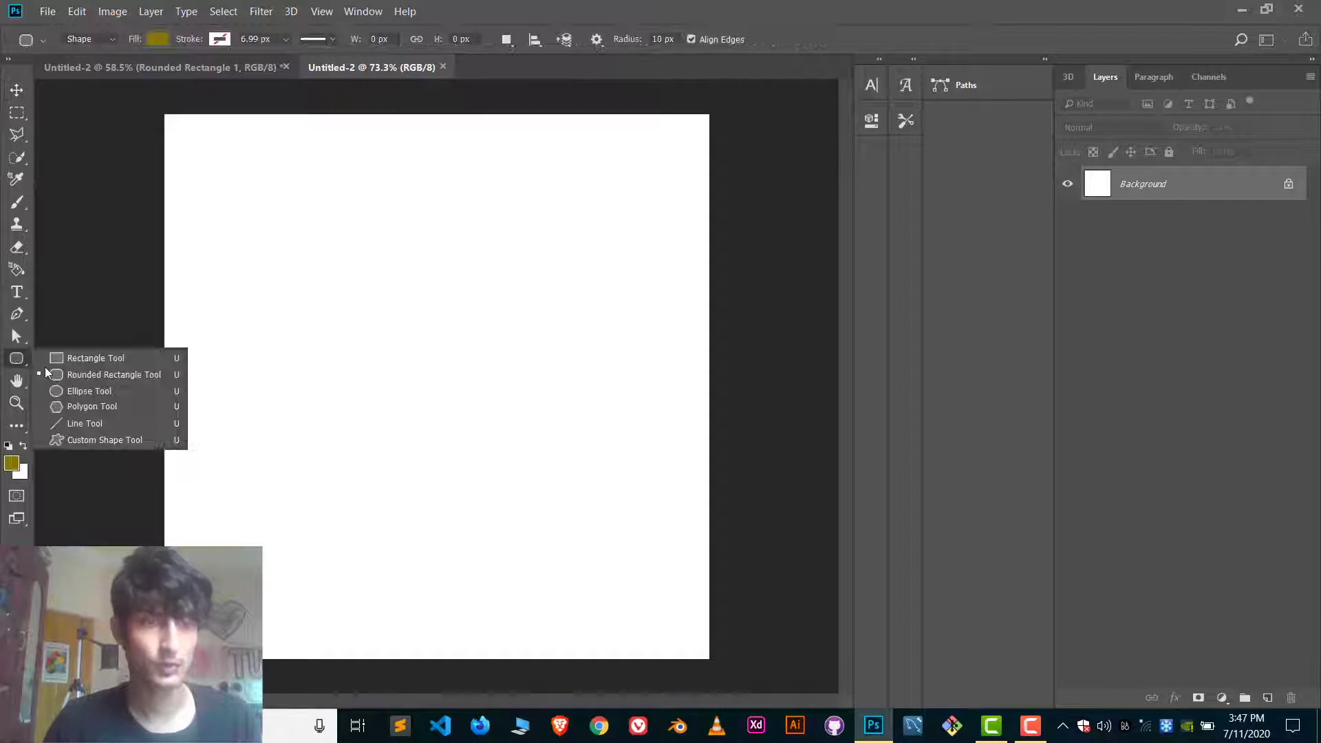
click(97, 374)
drag(357, 319, 558, 527)
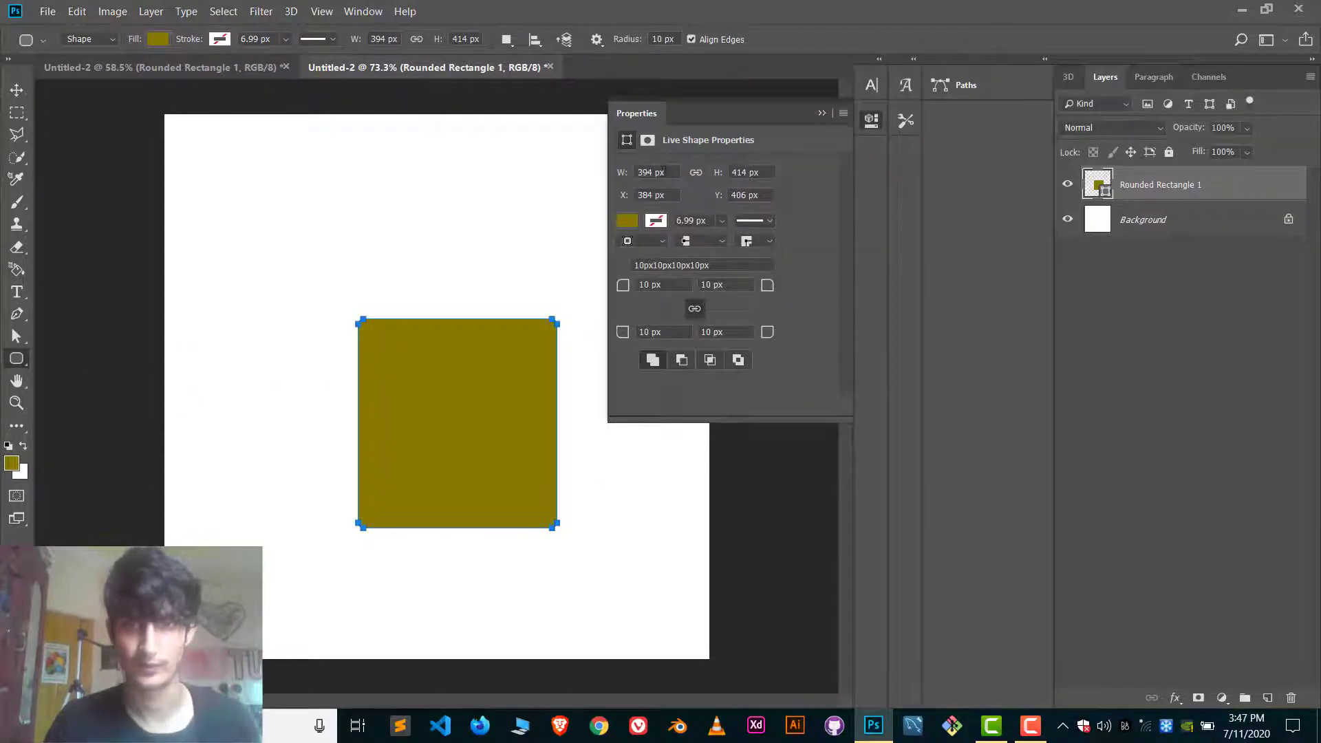
drag(664, 172, 645, 167)
text(500)
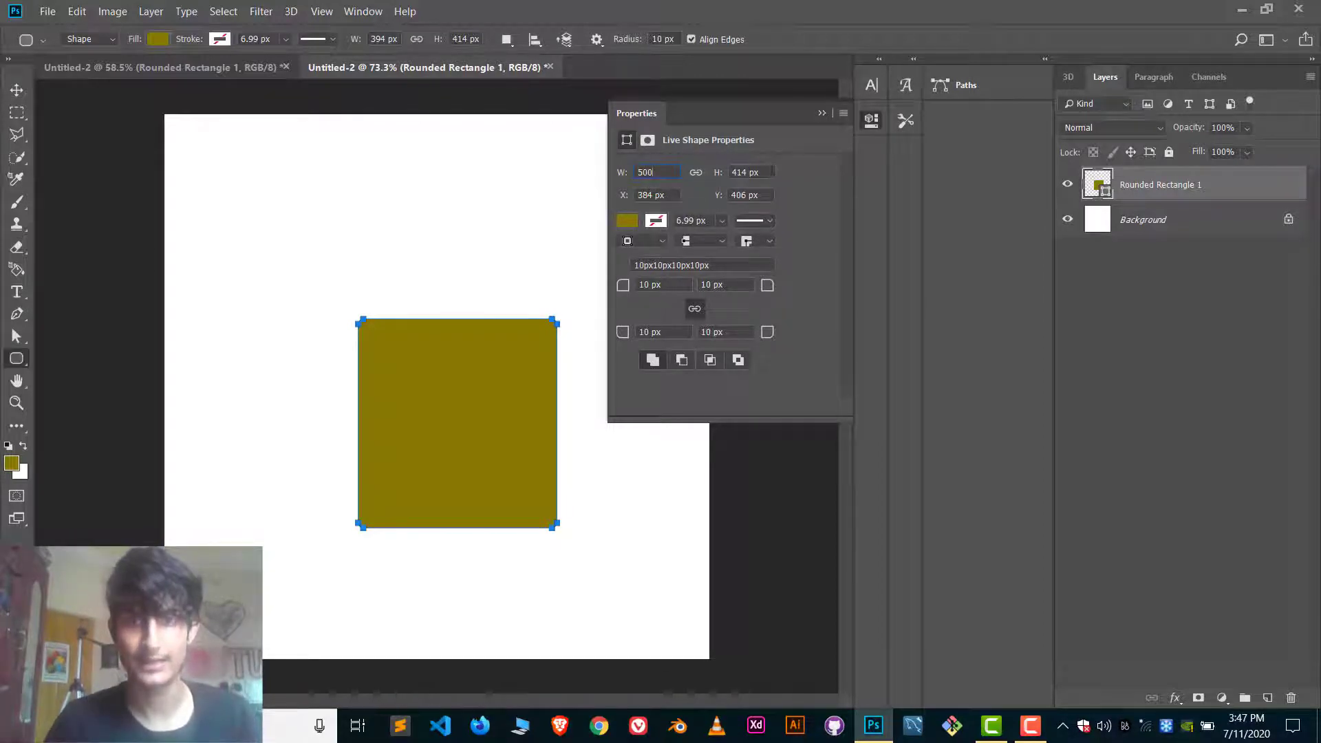
key(Tab)
text(500)
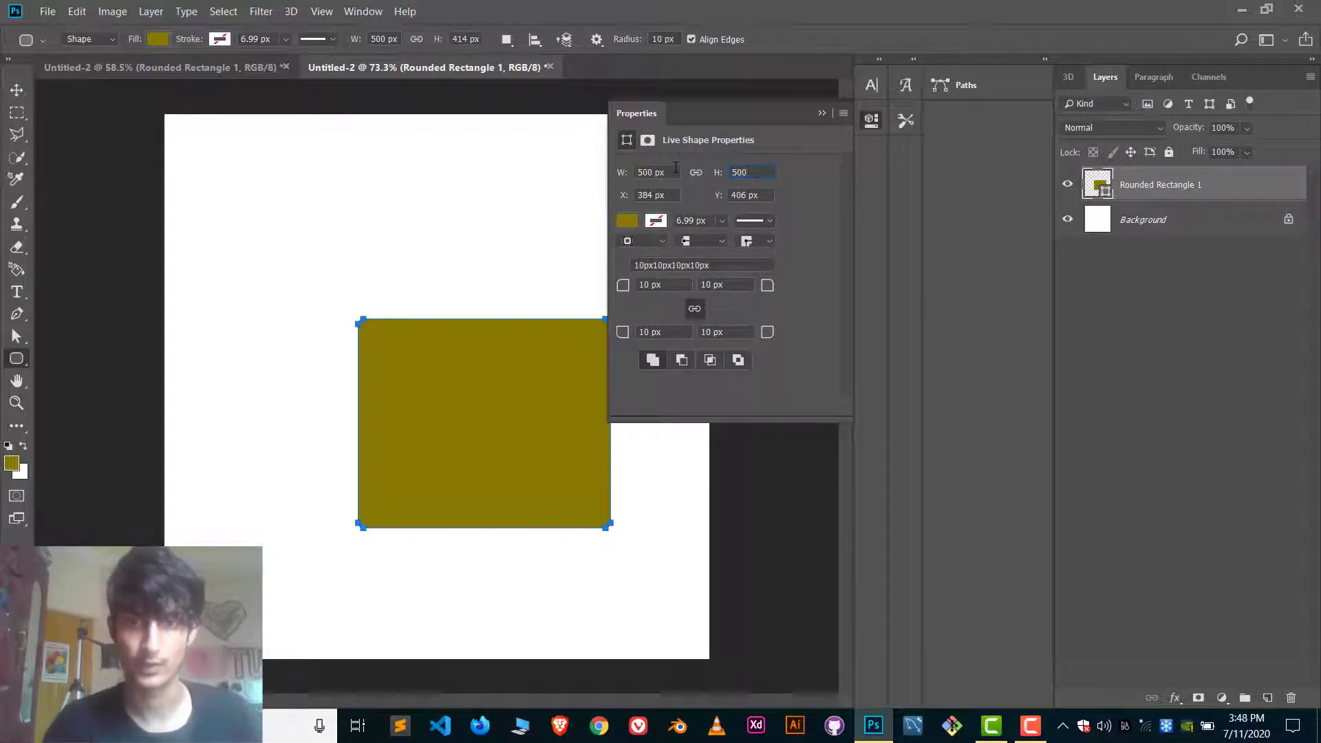
Round all corners of the square to about 80 px and move it to the centre of the canvas.
click(670, 287)
scroll(670, 288, up, 4)
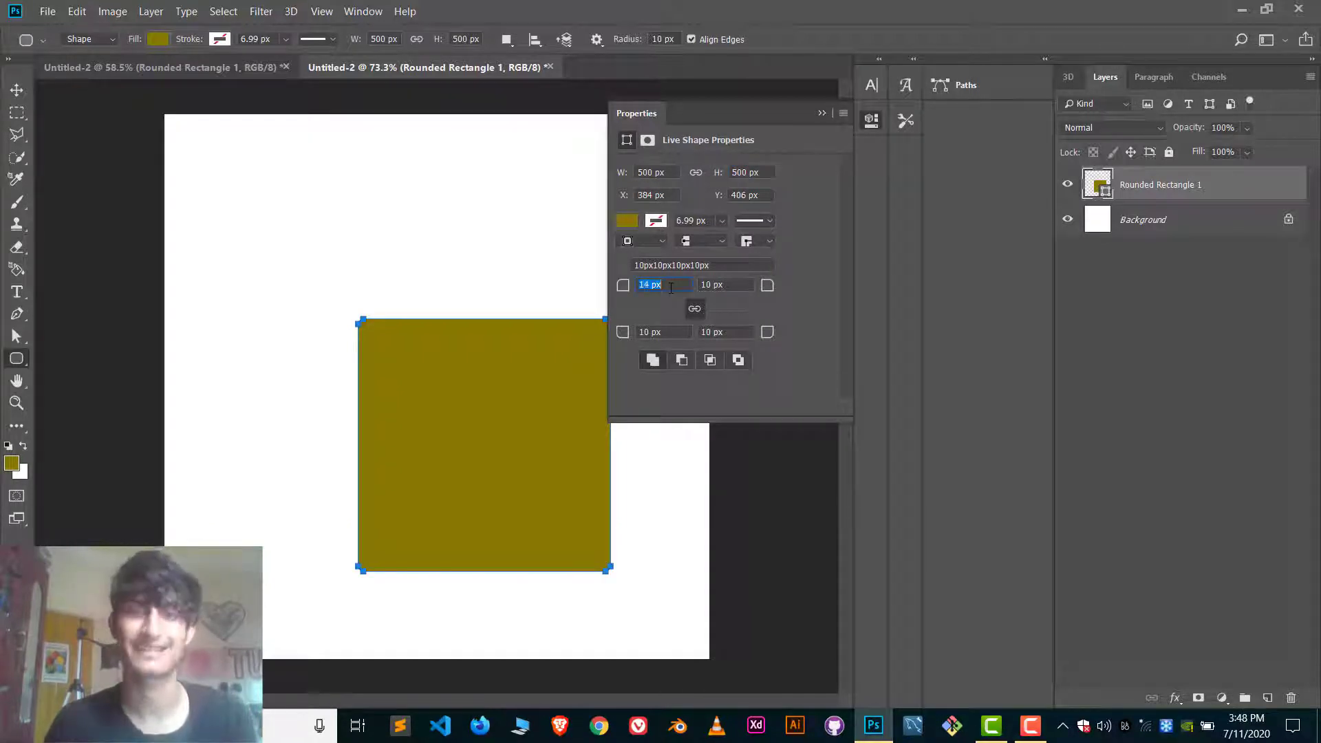
click(822, 112)
key(v)
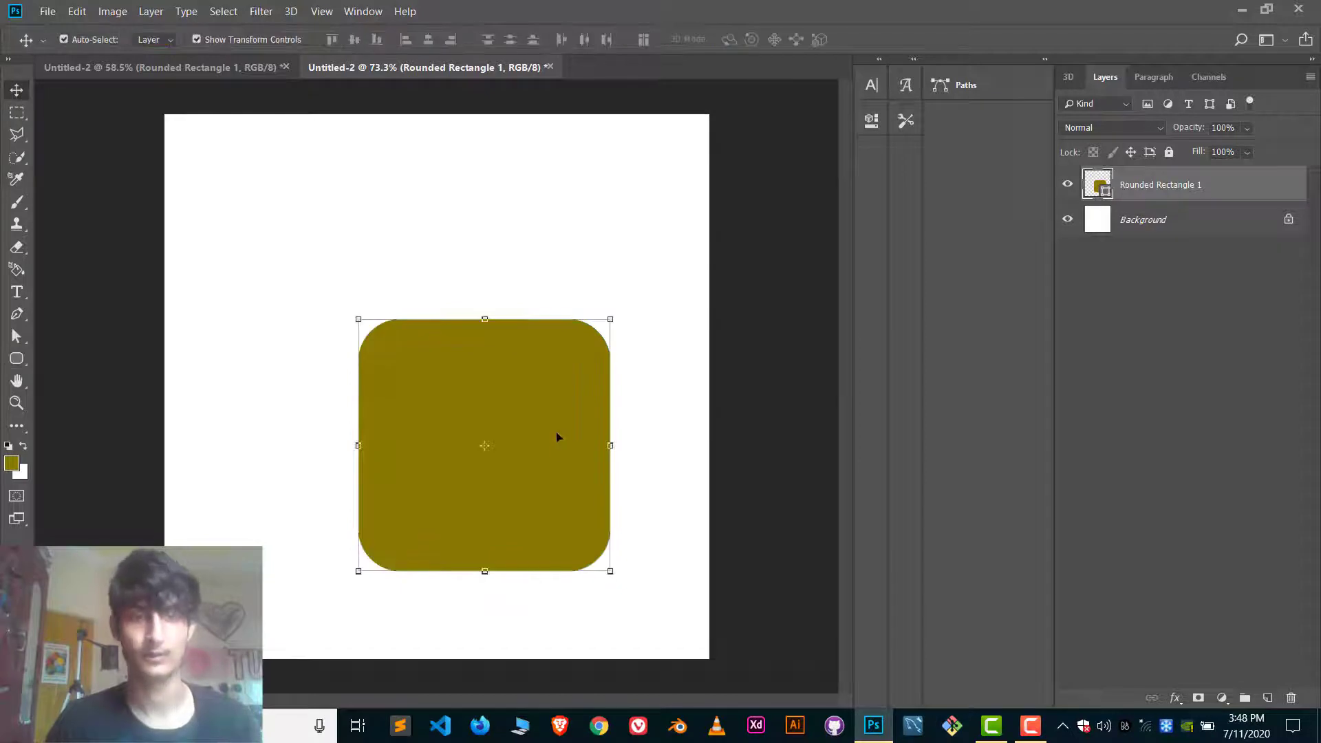
drag(557, 435, 510, 383)
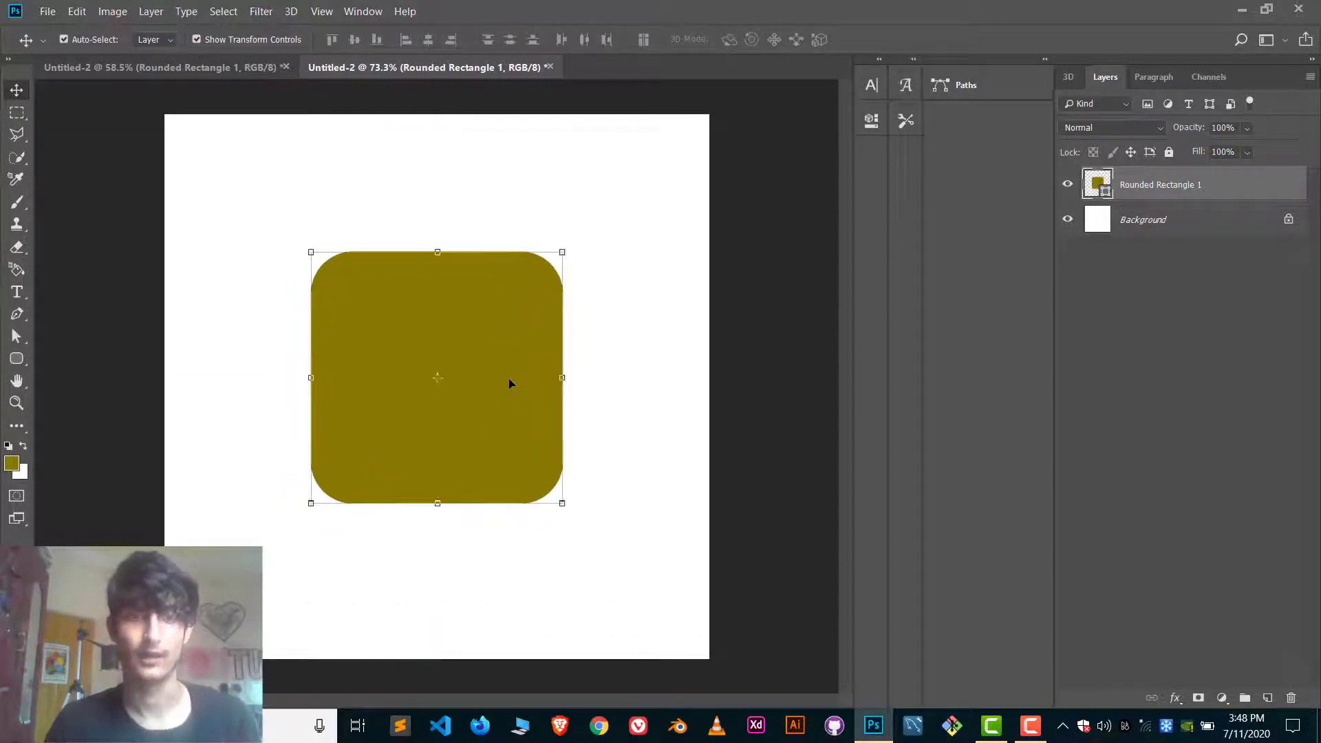
Give the rounded square a linear gradient fill and set its black colour stop to dark blue #004ea6.
click(871, 121)
click(627, 221)
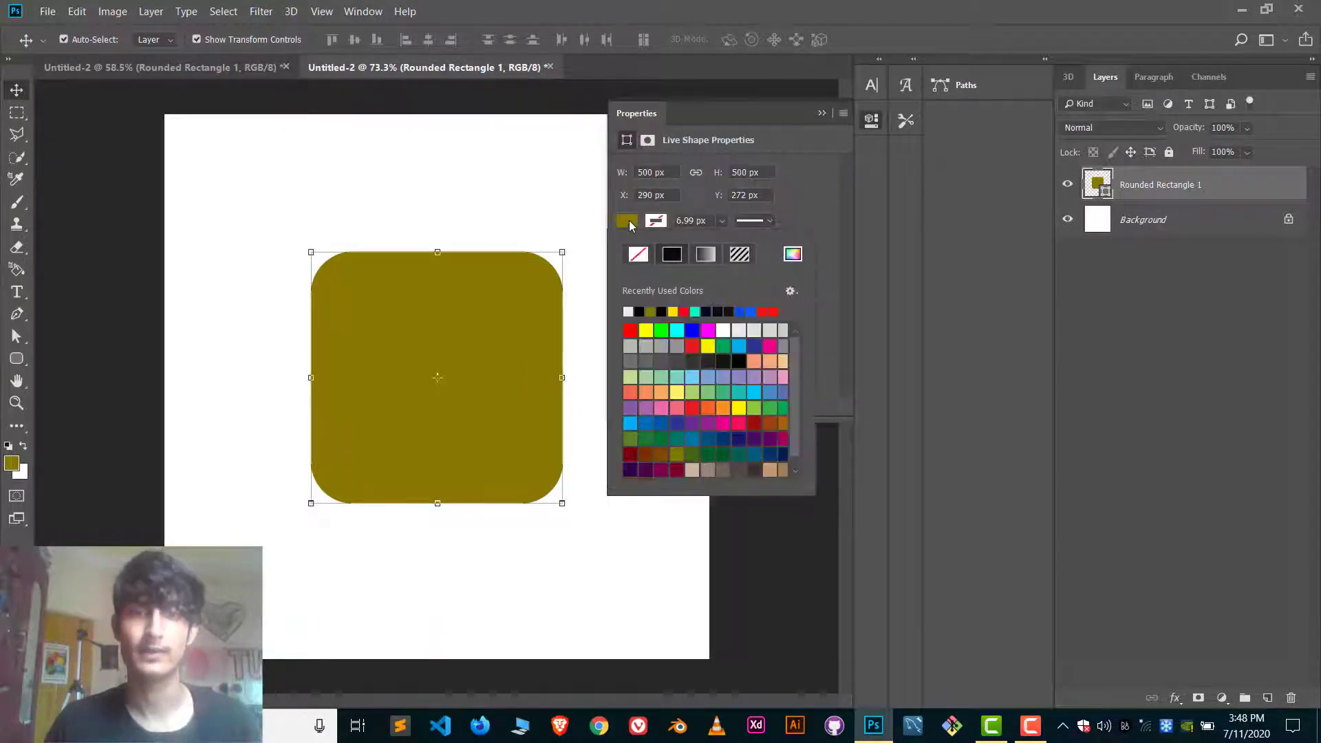
click(706, 255)
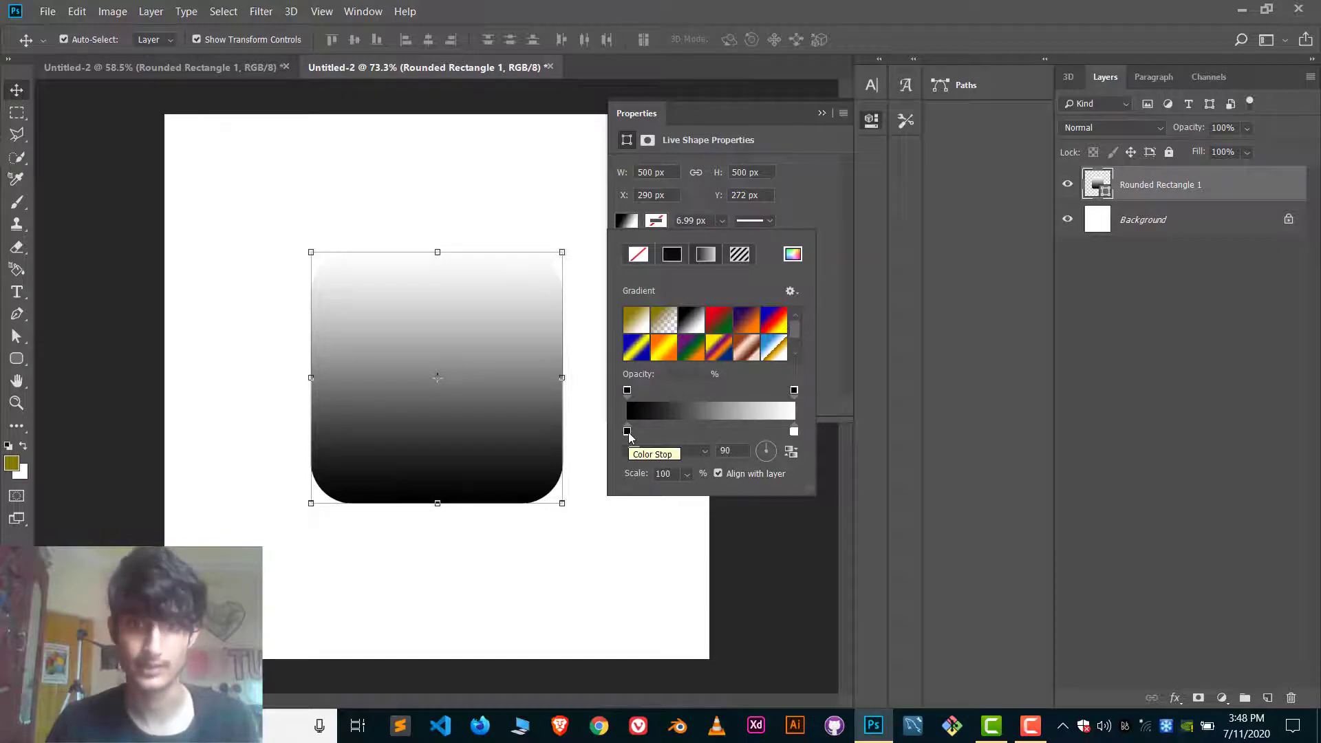
double_click(627, 432)
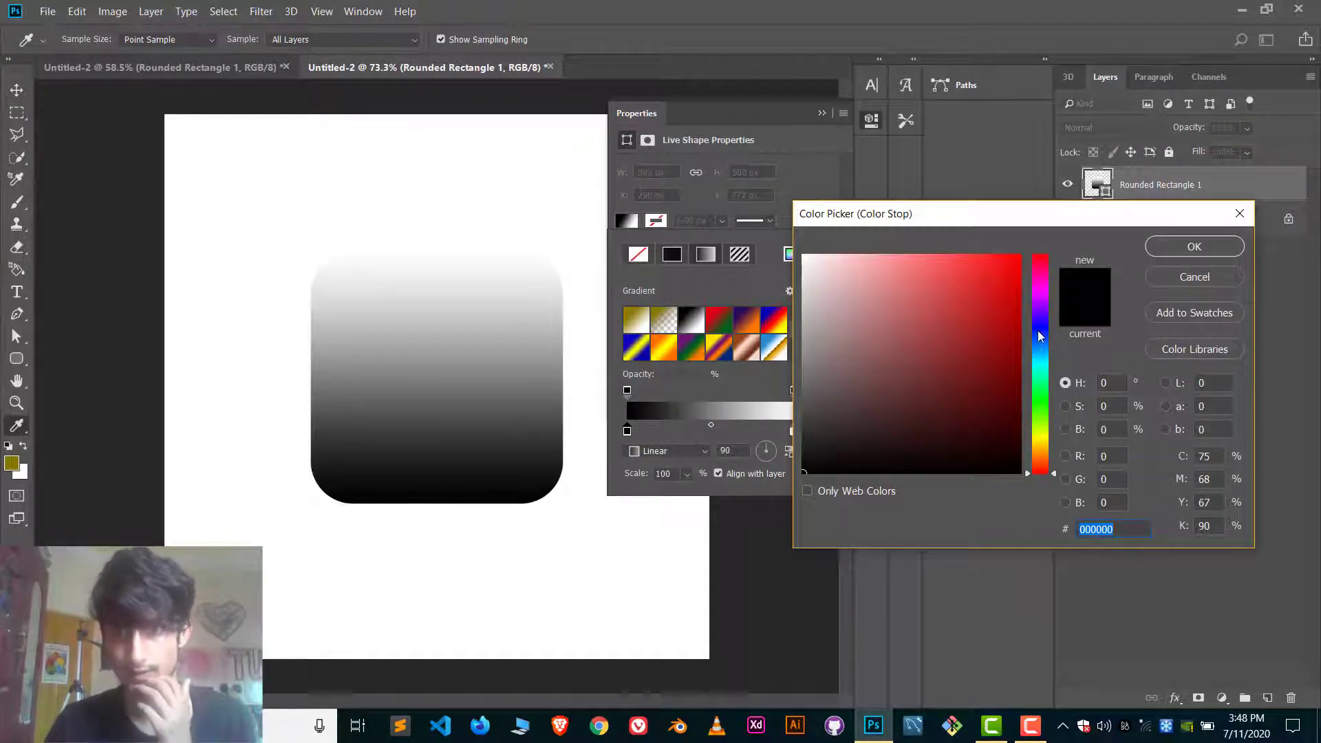
click(1016, 335)
mouse_move(1040, 334)
mouse_down()
mouse_move(1044, 349)
mouse_move(1022, 330)
mouse_up()
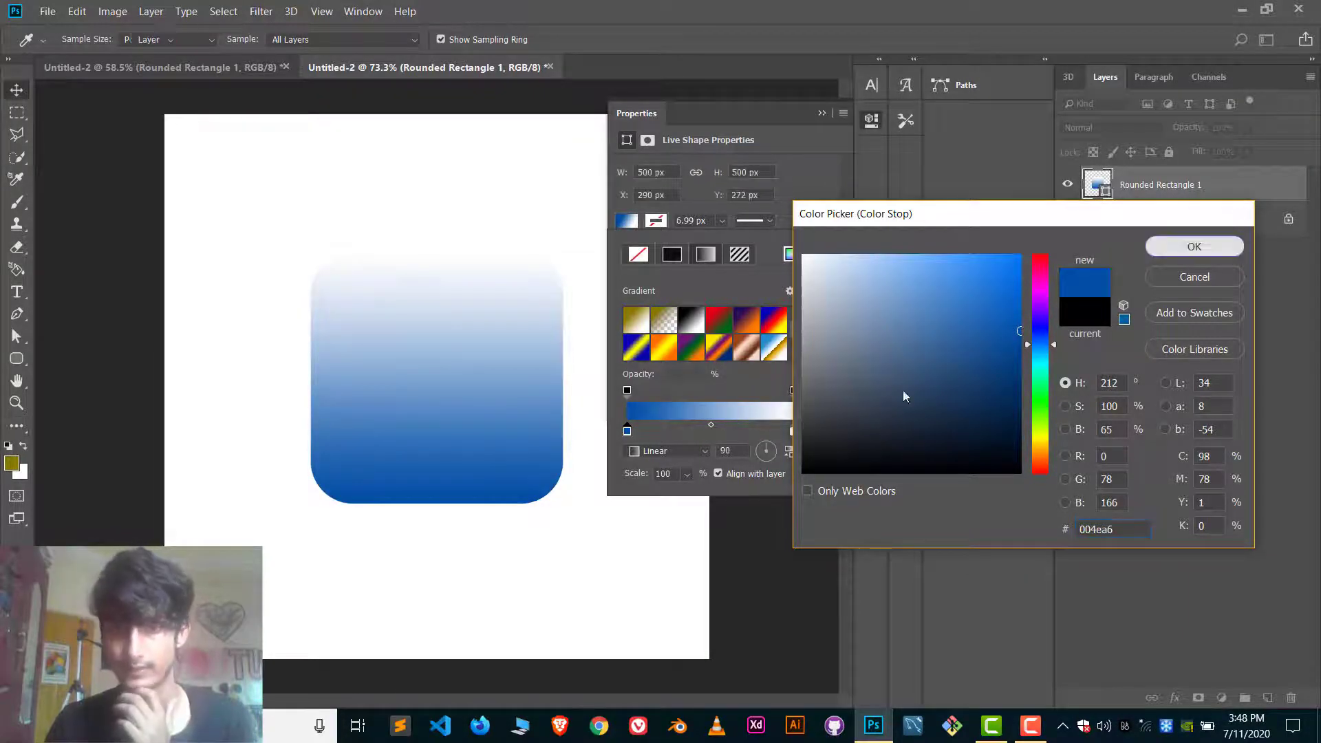
click(1188, 247)
Set the gradient's white colour stop to the lighter blue #2586f3 and deselect the shape.
double_click(797, 432)
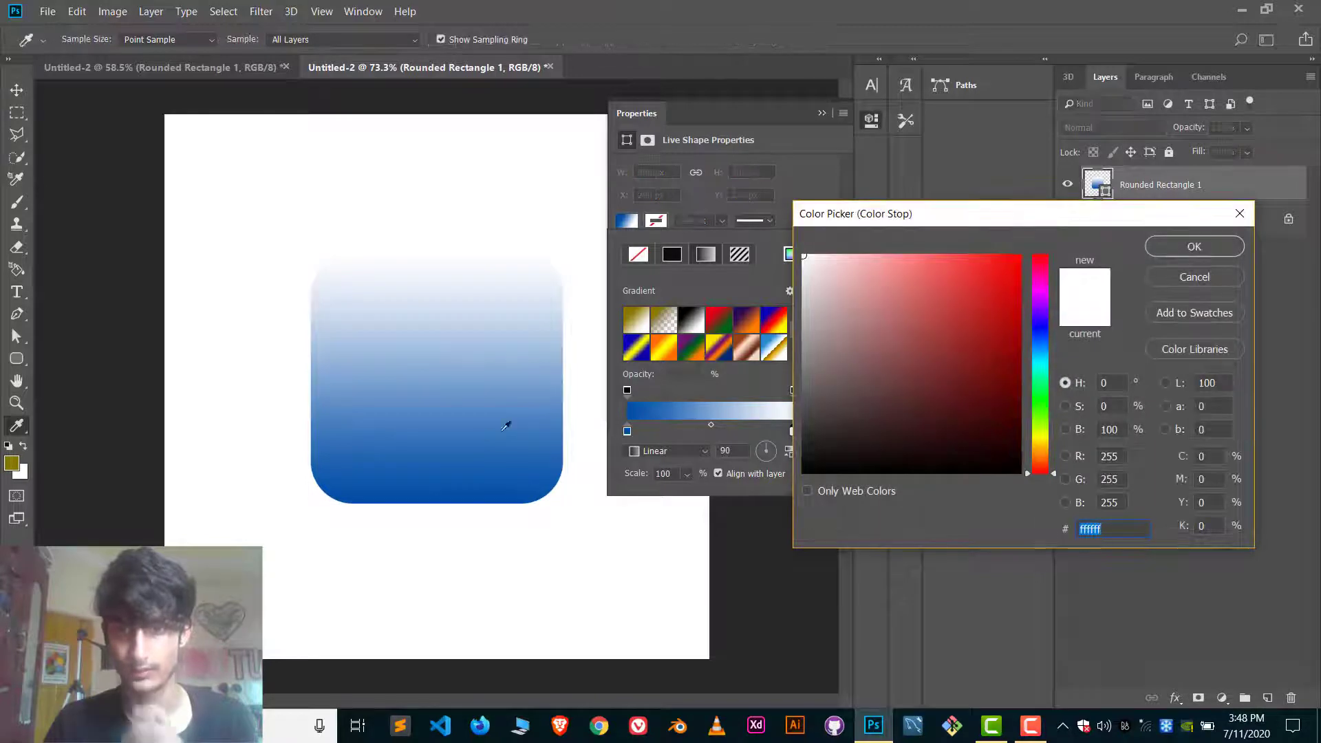
click(472, 467)
click(995, 260)
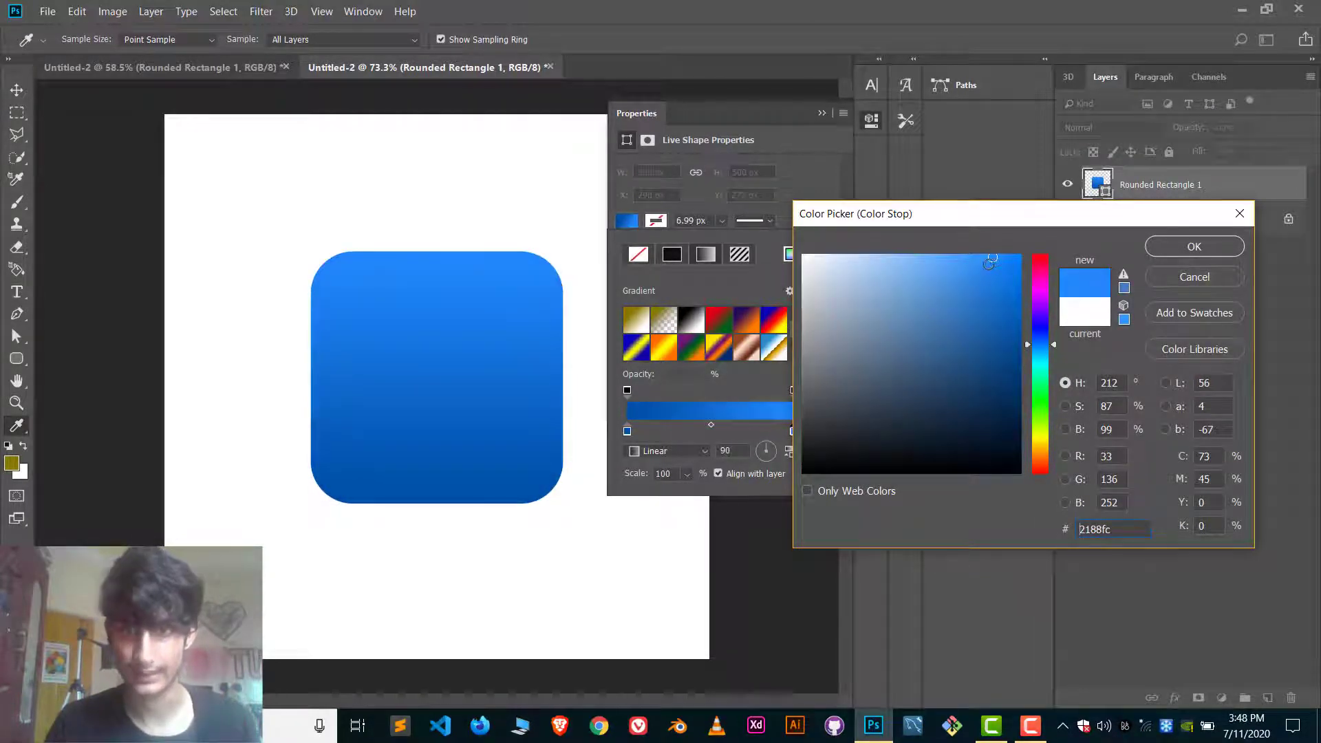
click(987, 265)
click(1182, 255)
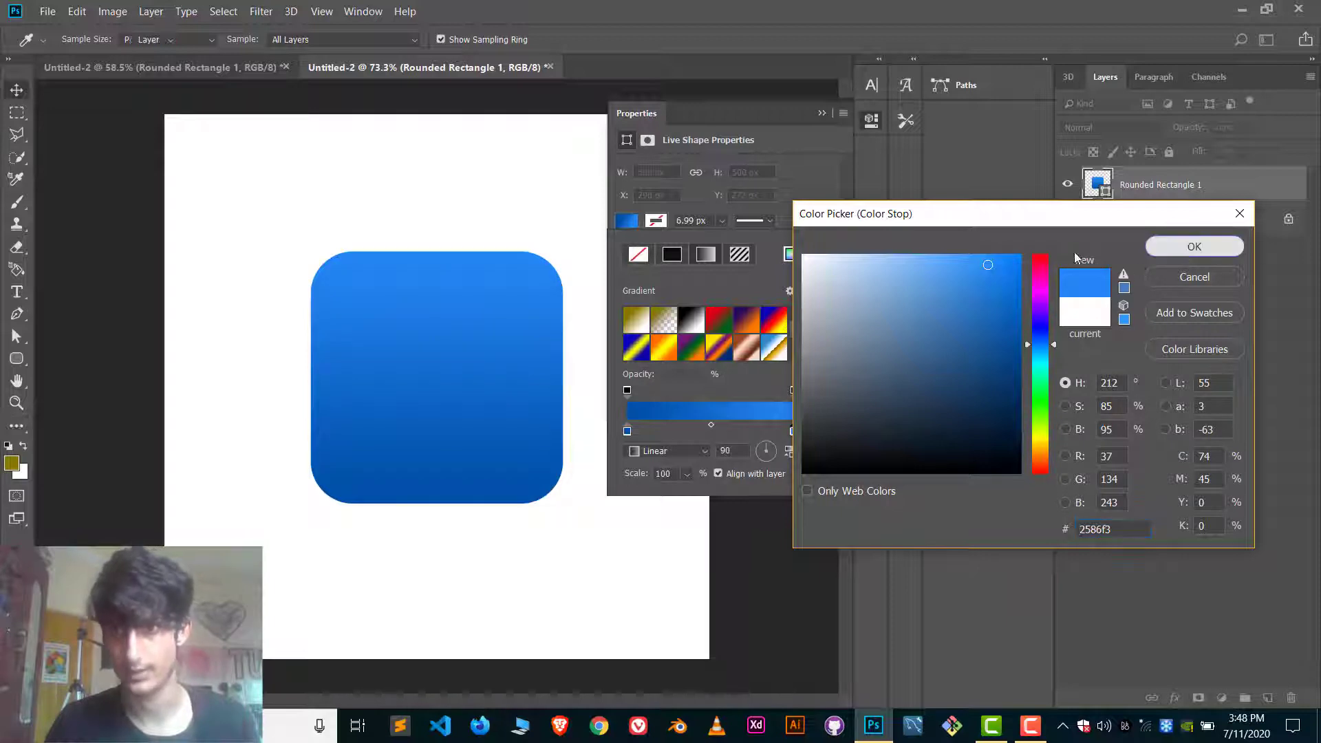
click(822, 117)
click(822, 114)
click(612, 183)
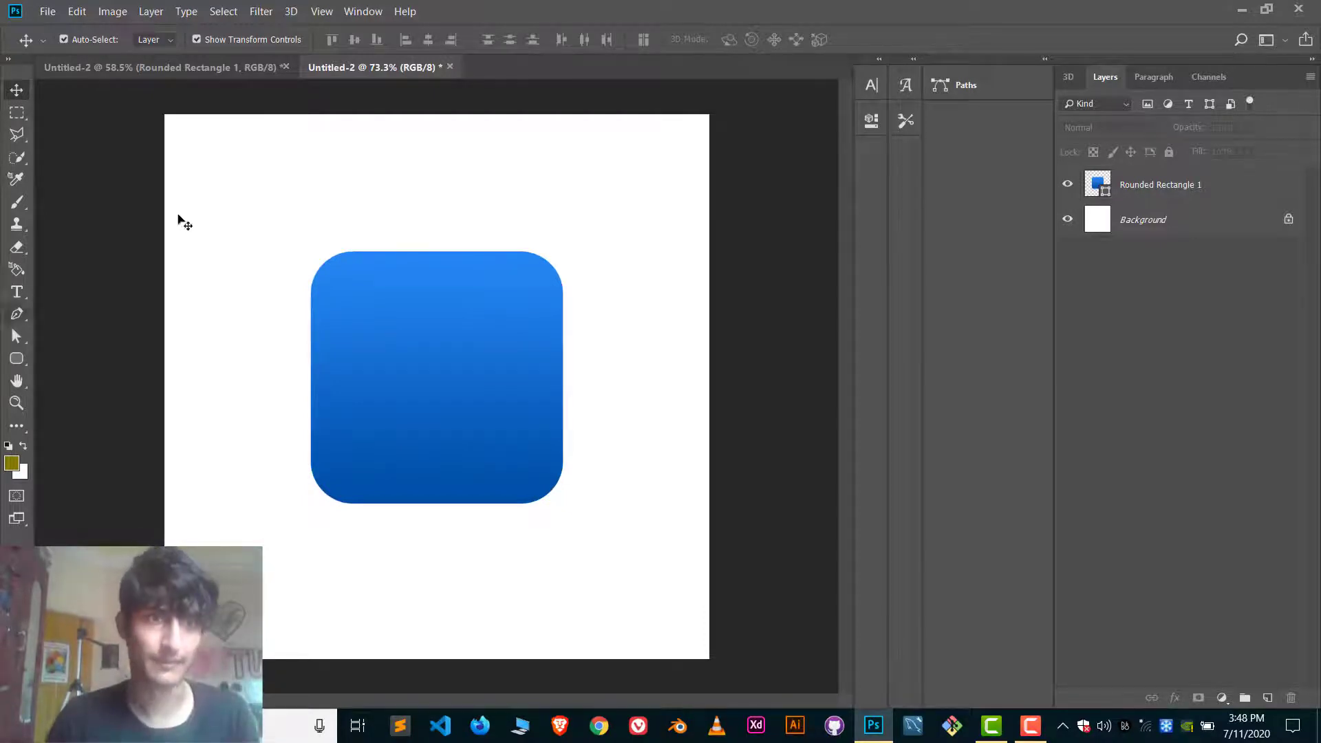
Draw a narrow vertical rounded bar about 21 x 330 px on the left part of the blue square and fill it light grey.
click(202, 67)
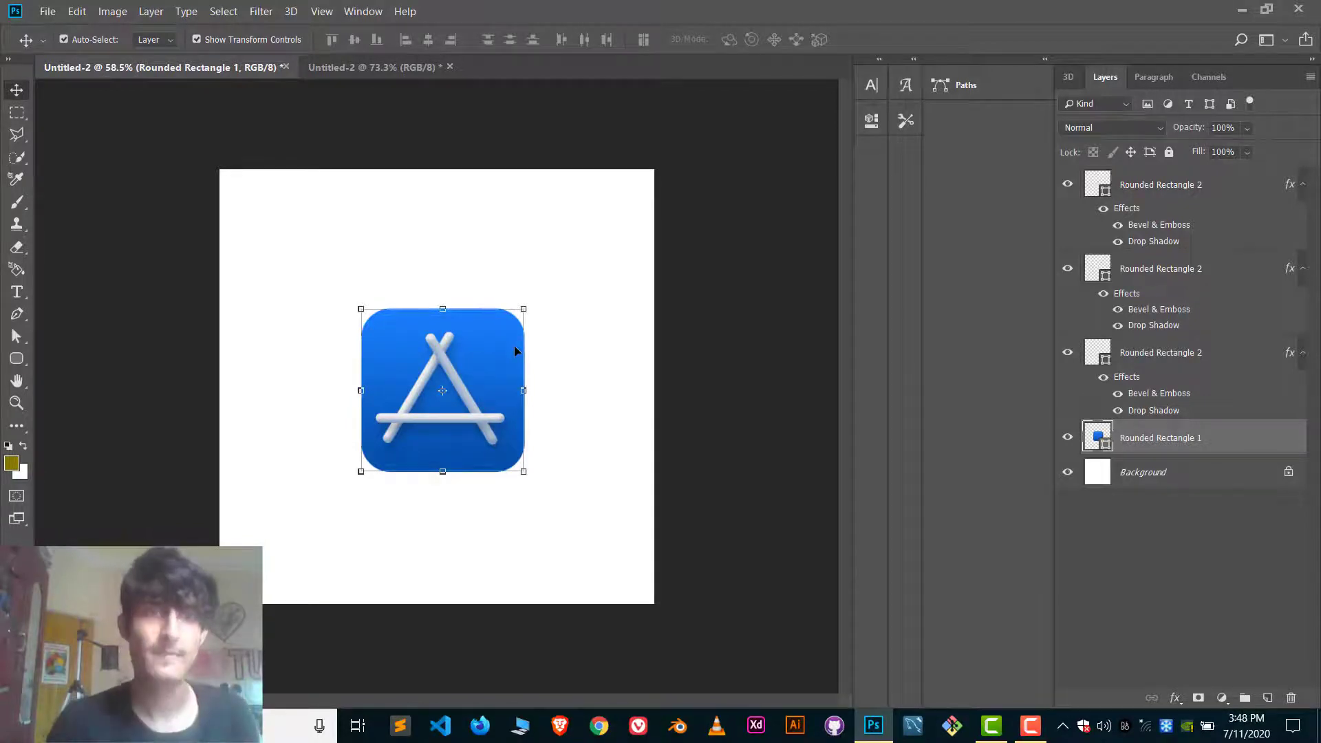
click(371, 67)
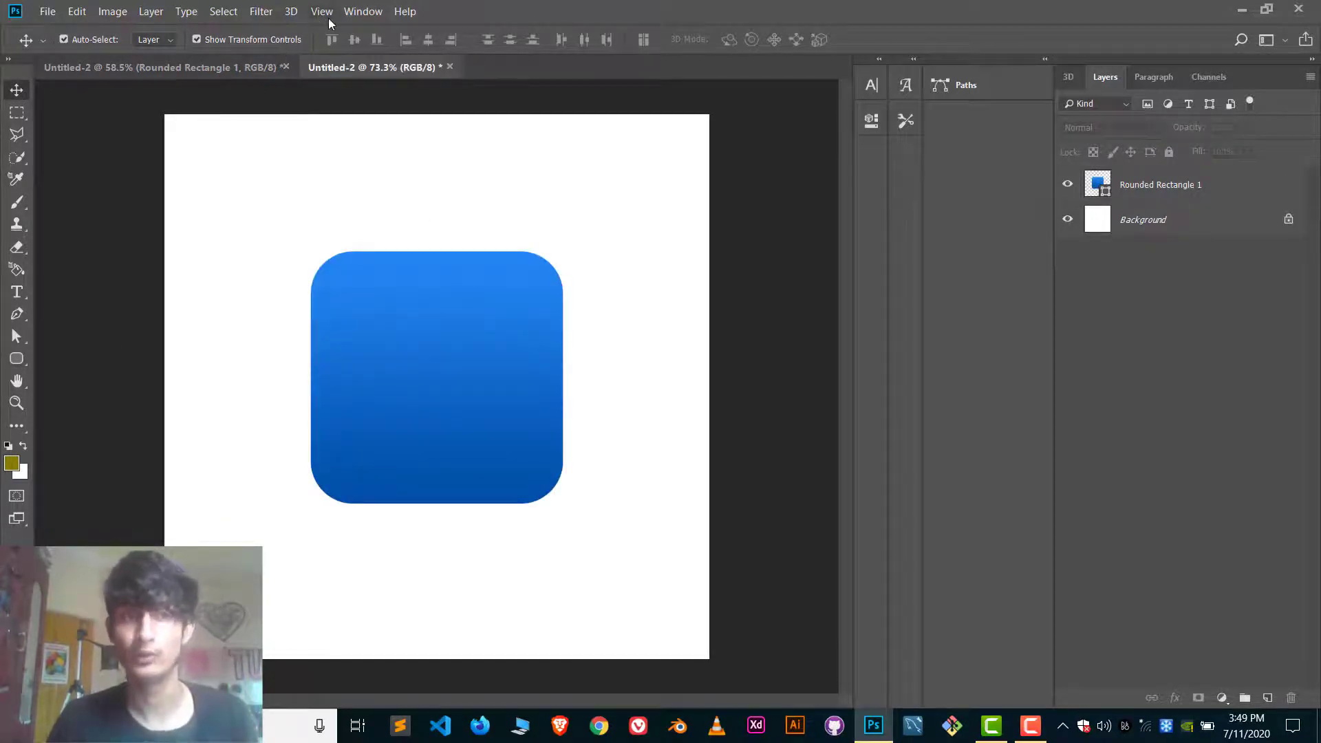
click(17, 359)
click(58, 374)
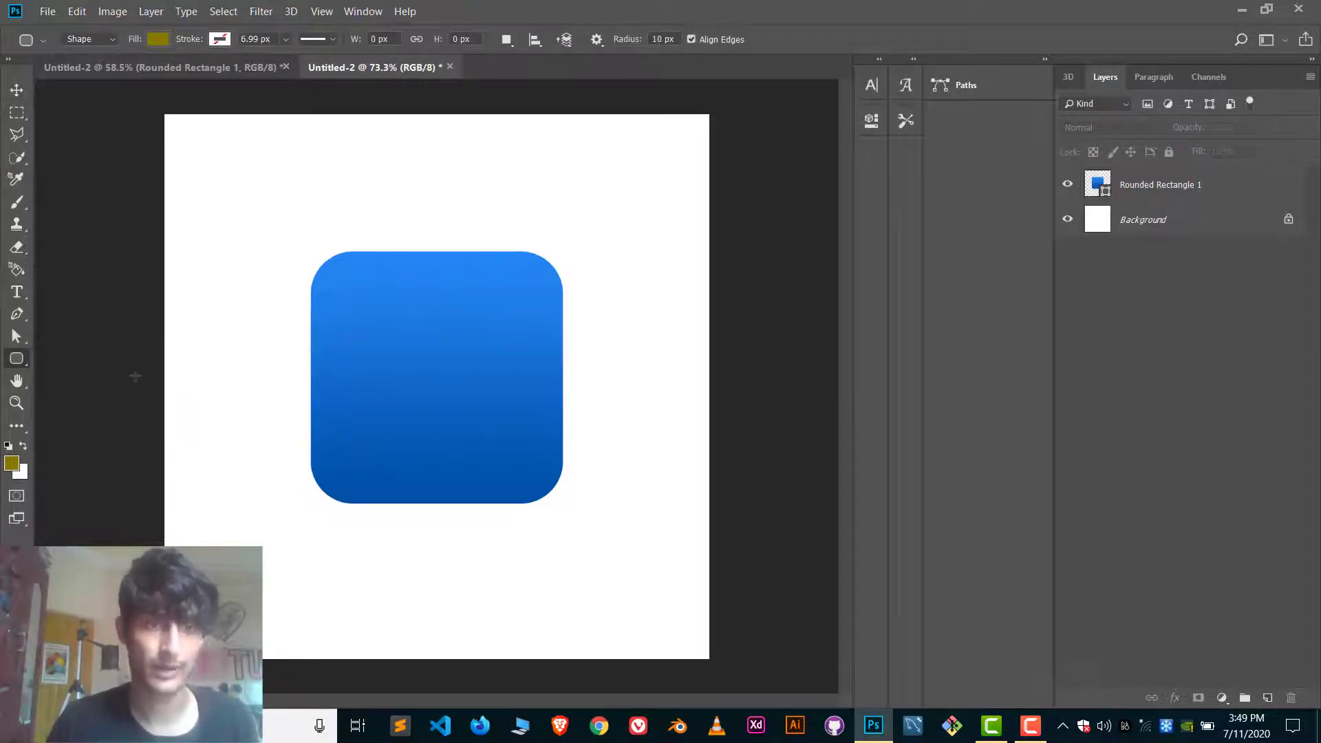
drag(360, 317, 369, 476)
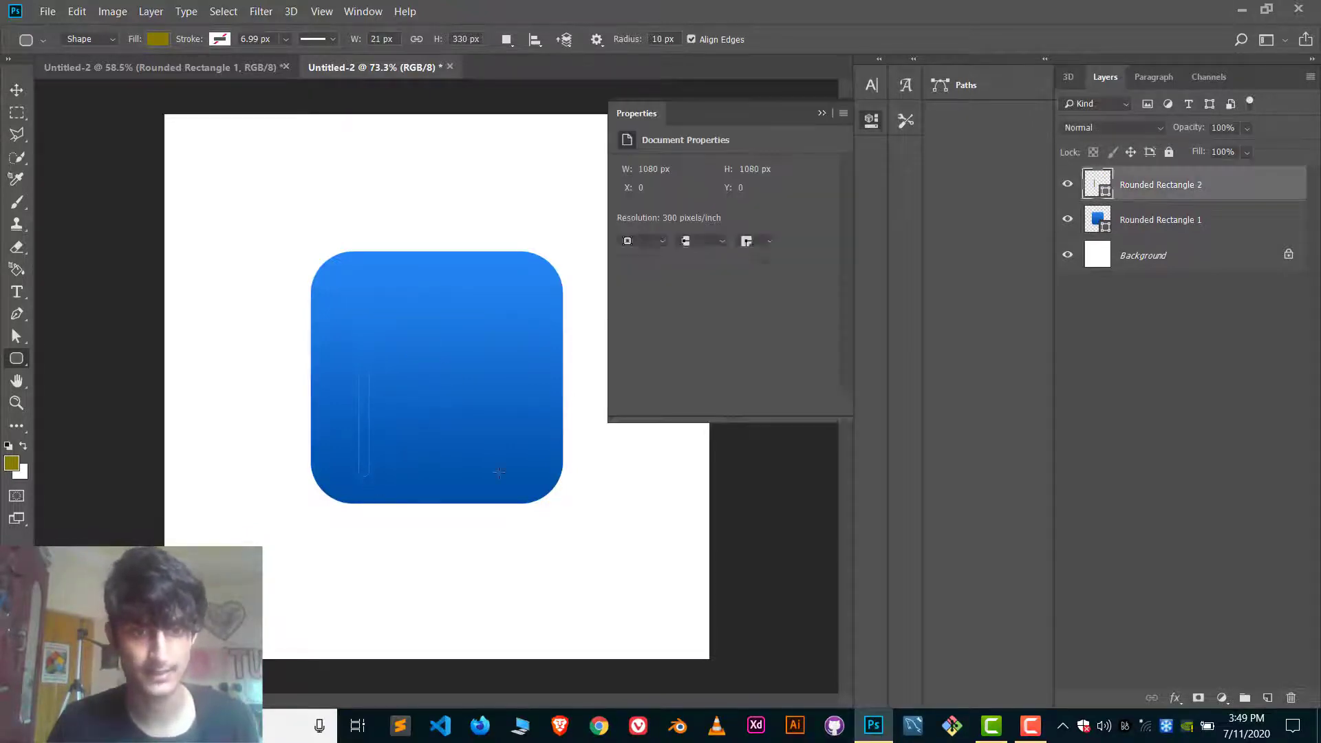
click(627, 221)
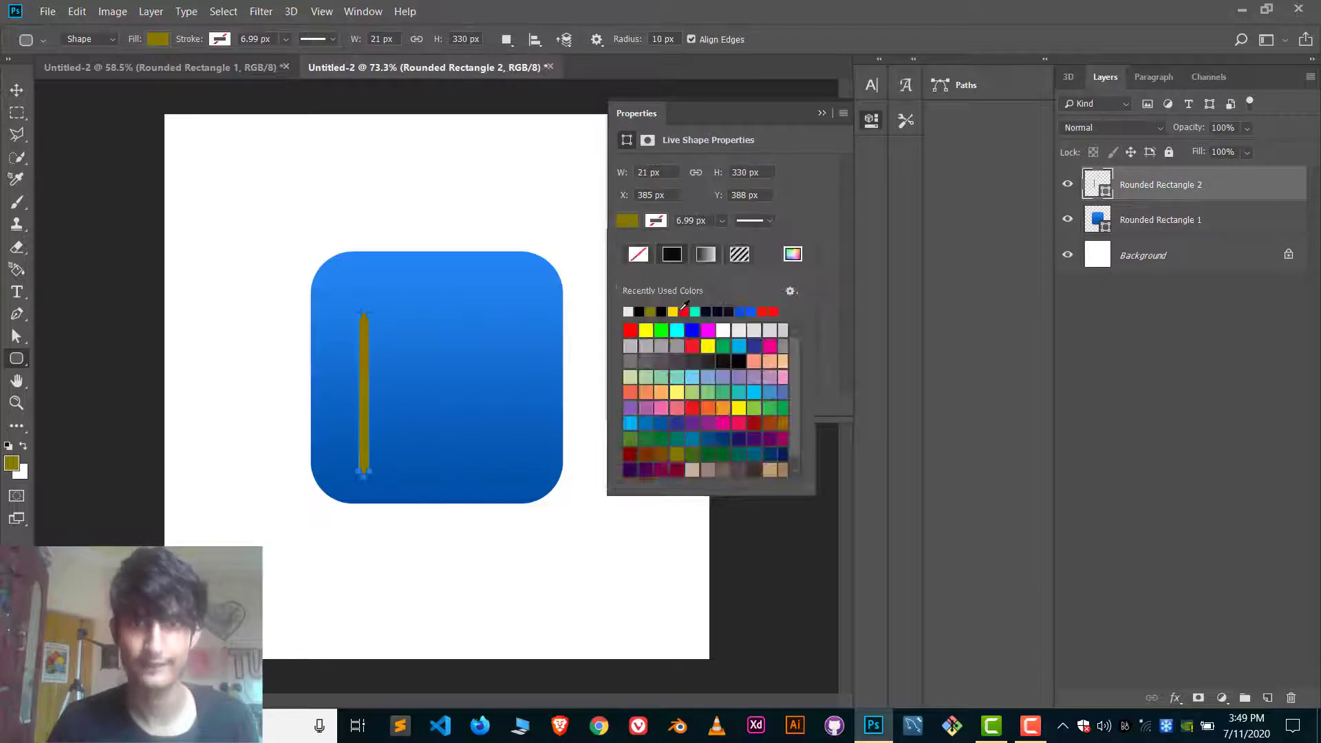
click(628, 312)
key(v)
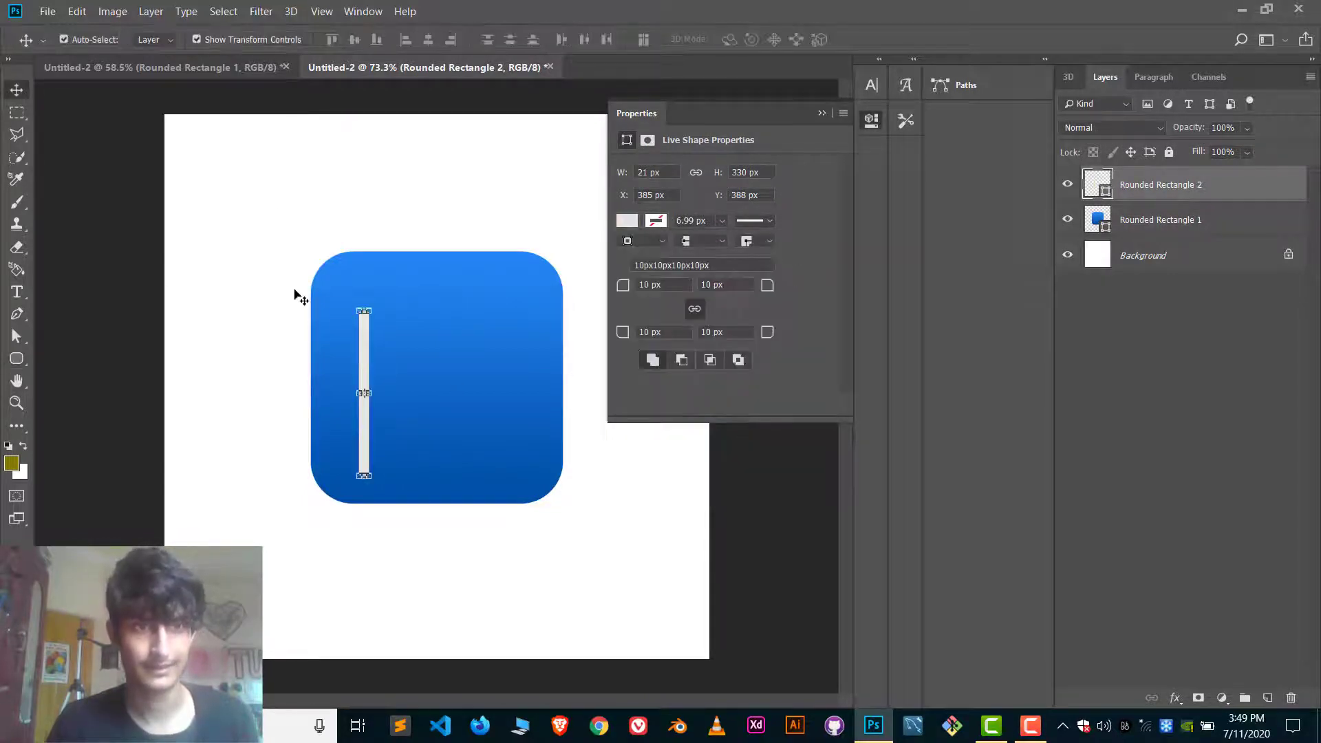
Set the corner radius of the light grey bar to 40 px so its ends are fully rounded.
scroll(320, 325, up, 2)
click(309, 192)
scroll(358, 337, up, 3)
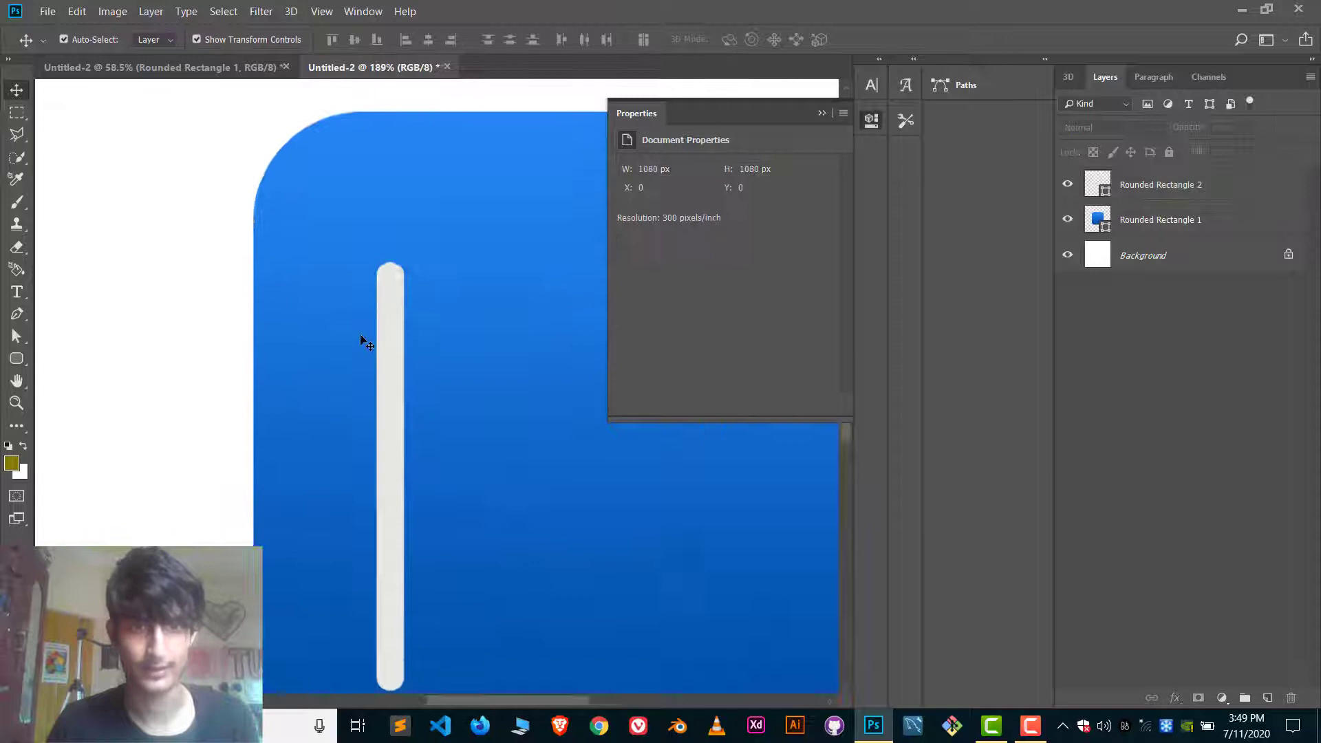
click(392, 268)
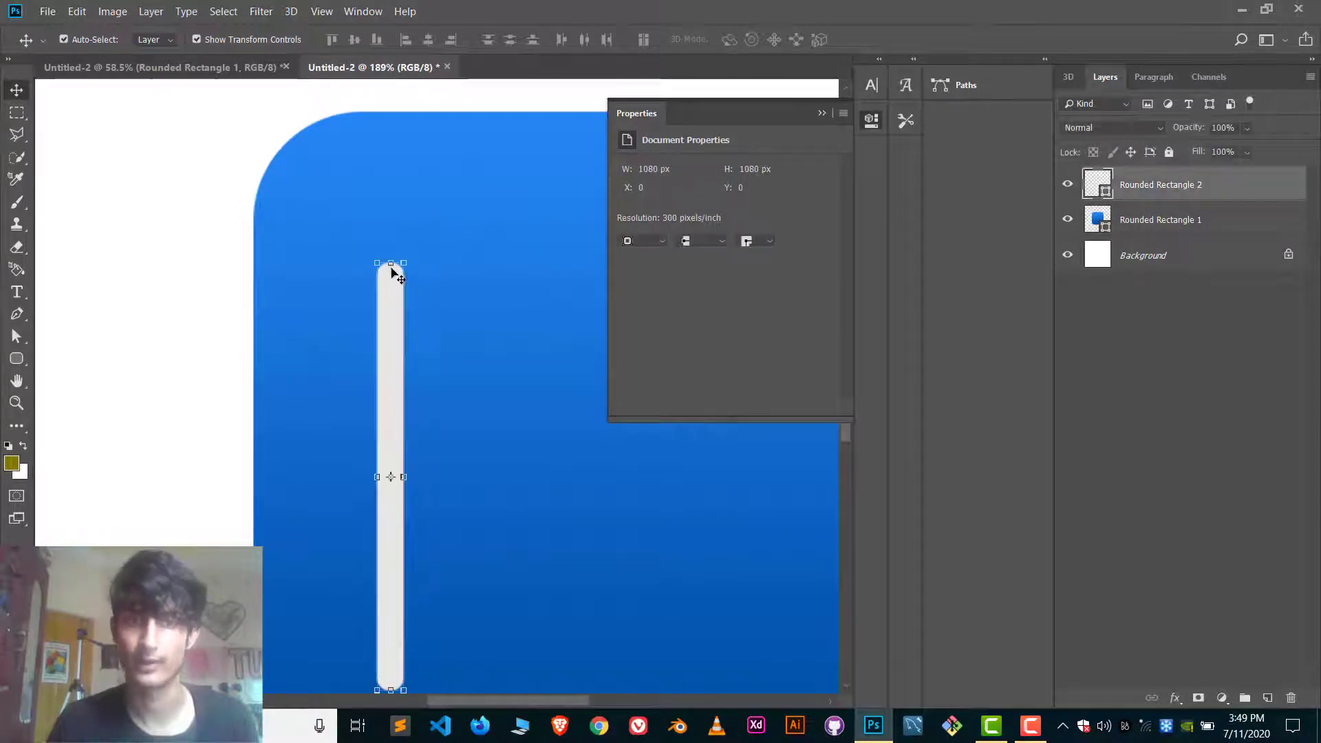
key(Up)
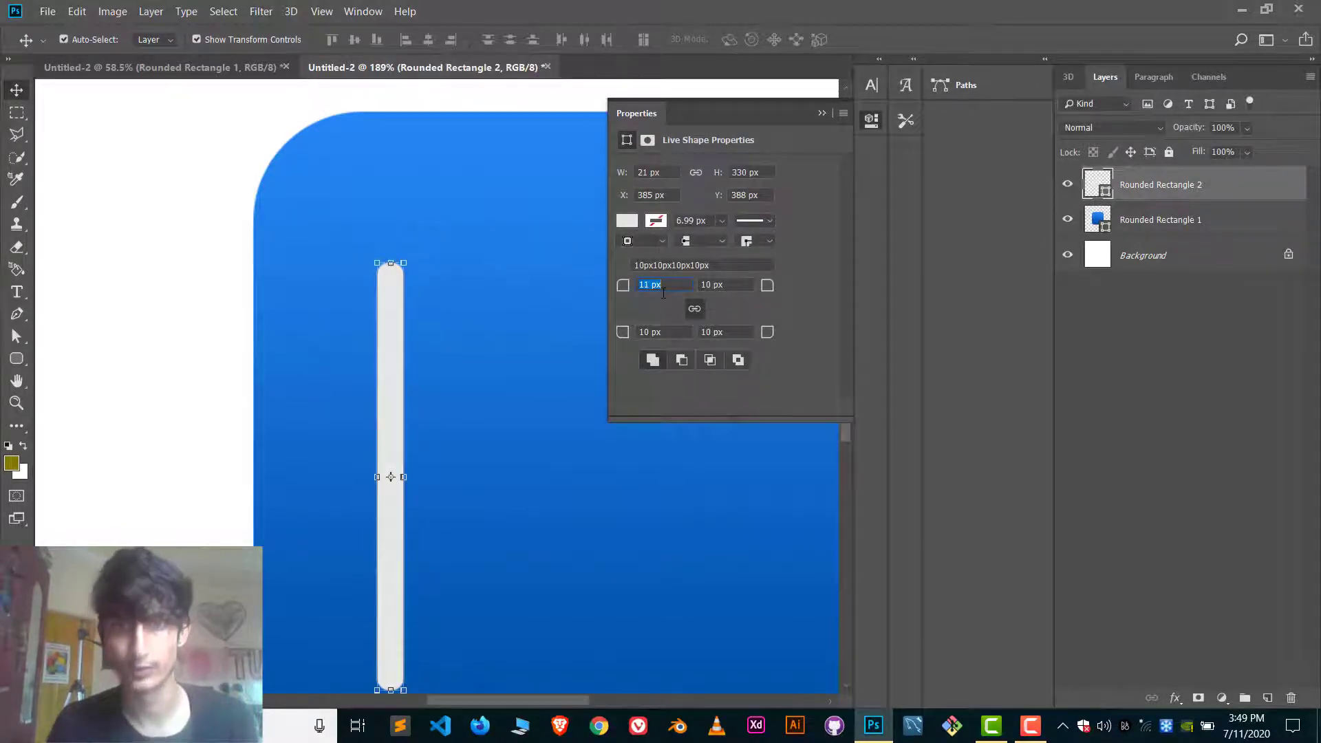
text(40)
key(Return)
click(822, 113)
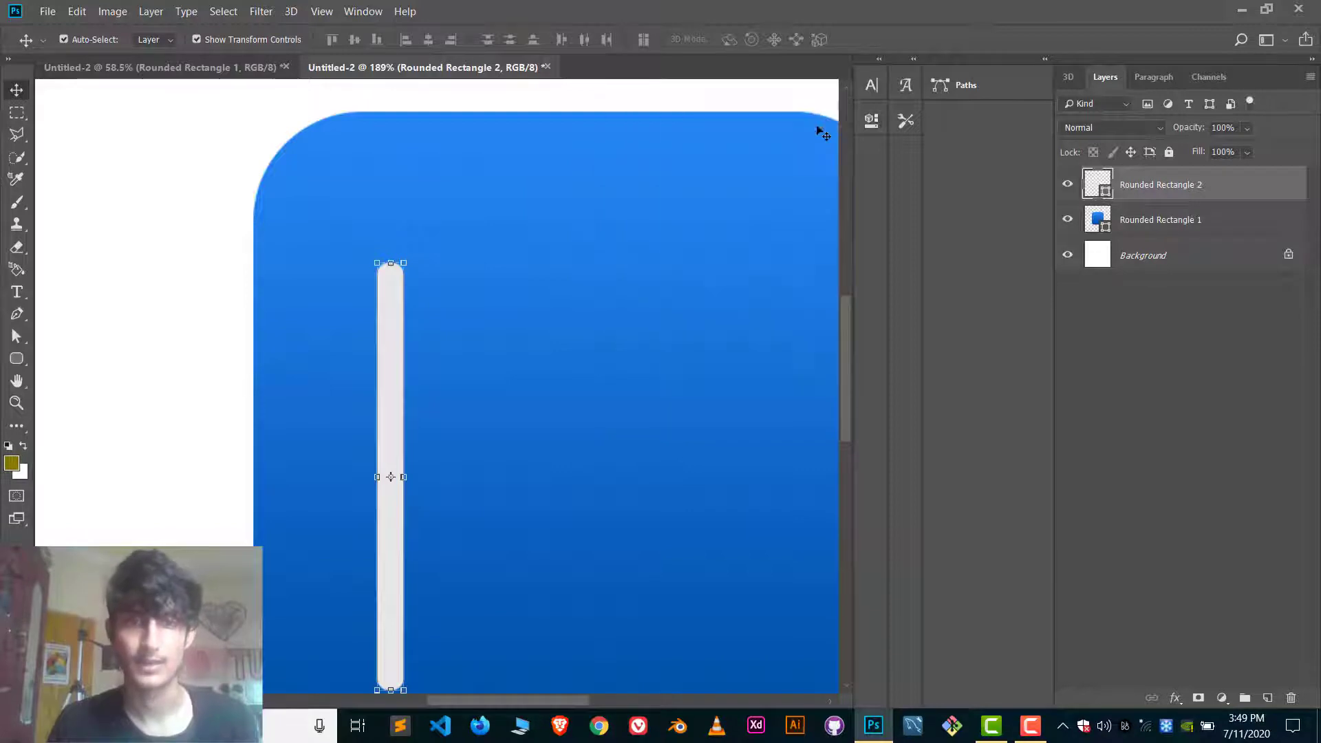
click(234, 299)
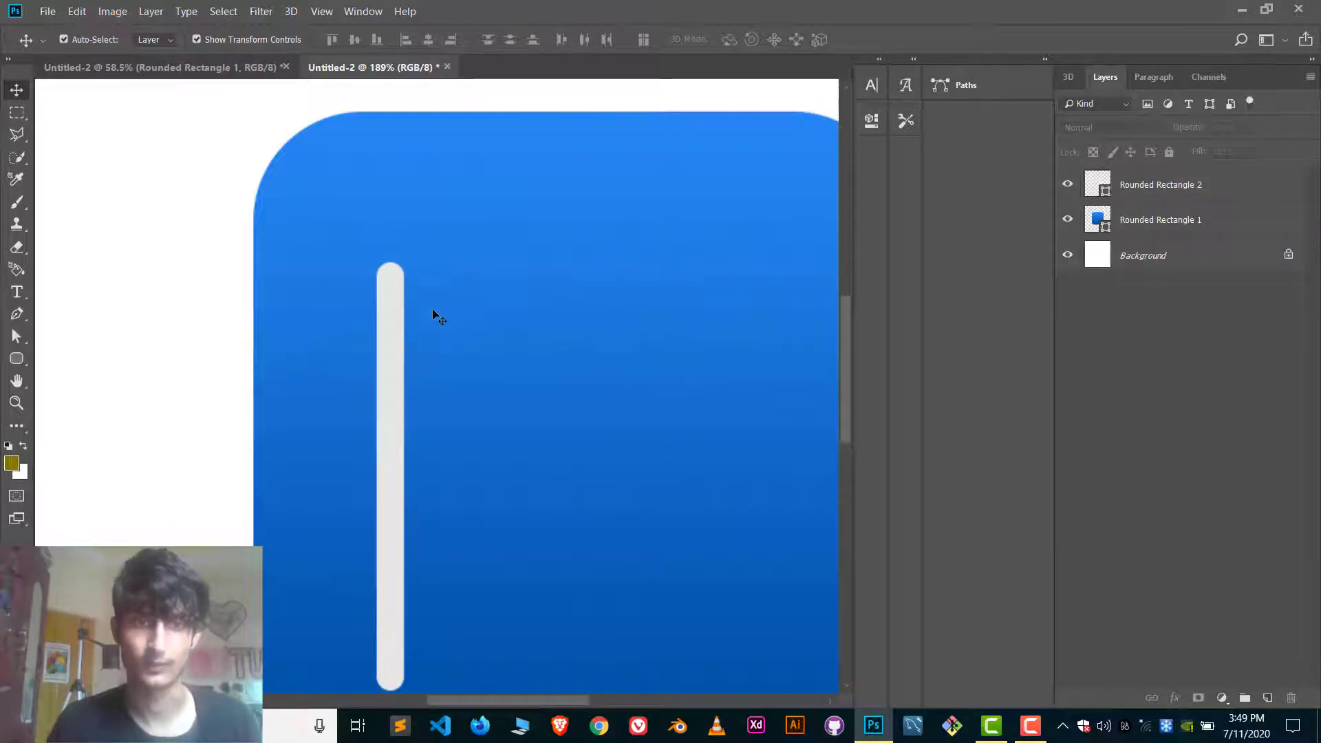
Rotate the light grey bar about 29° clockwise, shift it slightly up and right as the A's left stroke, and deselect it.
scroll(435, 311, down, 3)
click(411, 354)
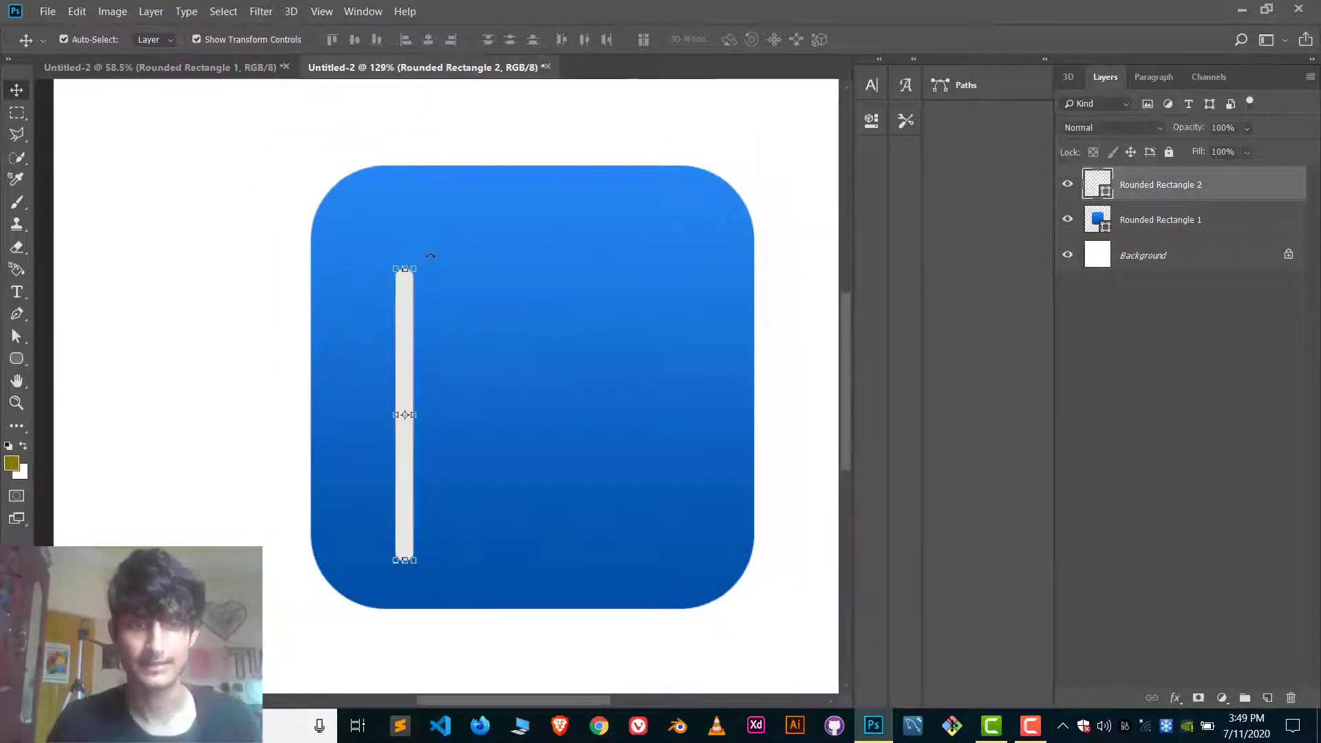
drag(444, 268, 473, 324)
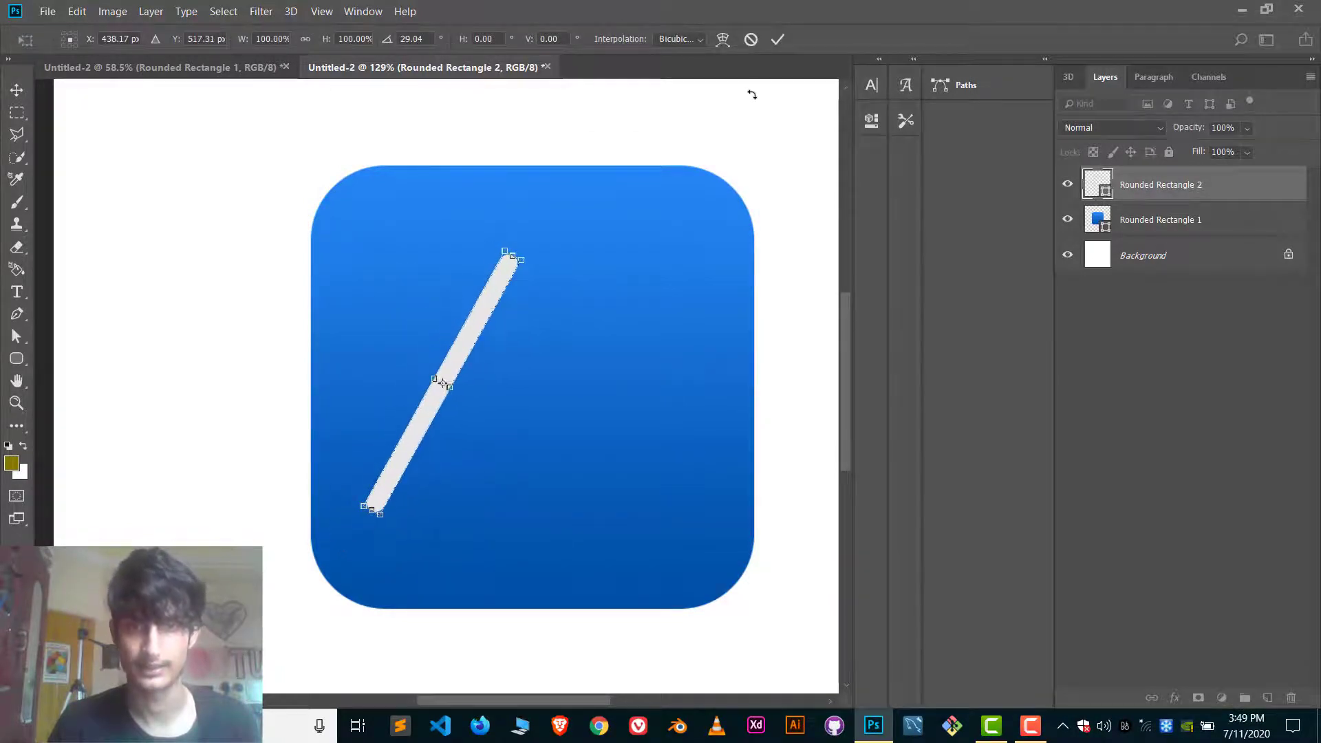
click(777, 39)
click(774, 137)
scroll(779, 178, down, 2)
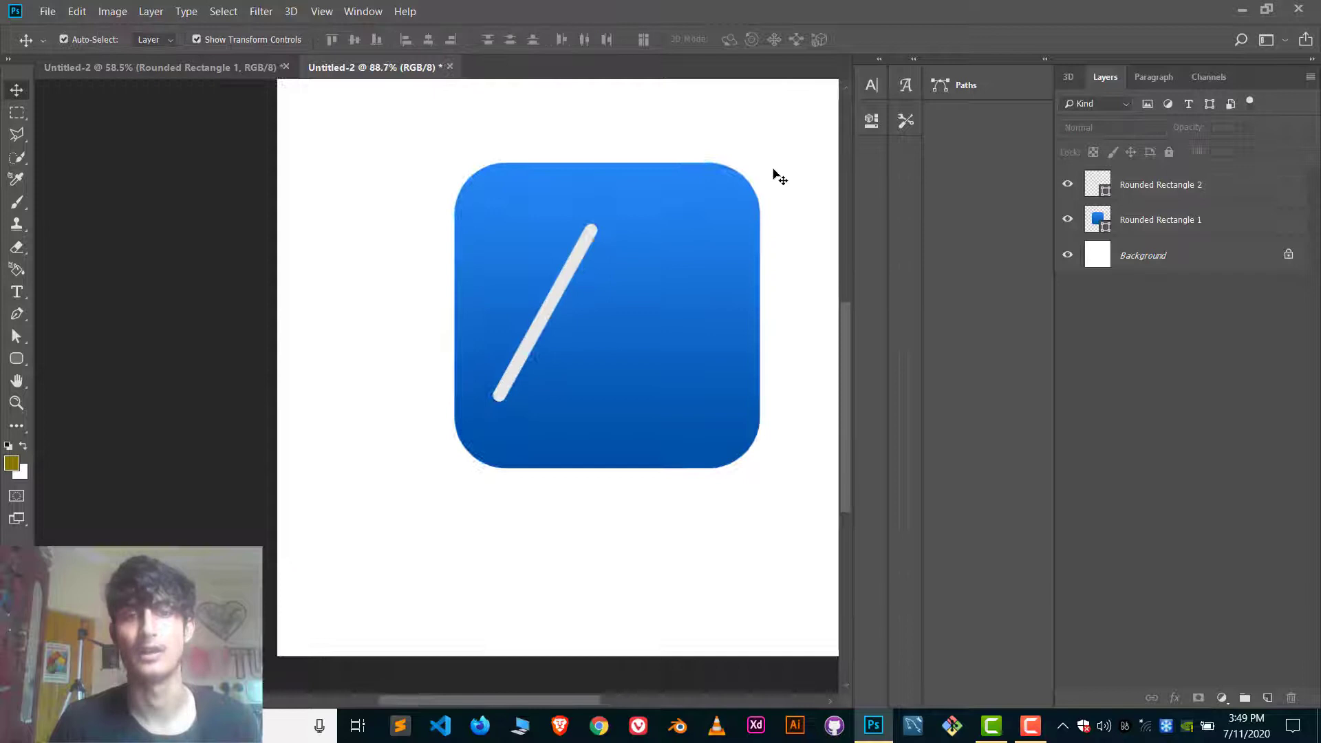
scroll(728, 282, down, 5)
scroll(729, 281, up, 1)
right_click(730, 281)
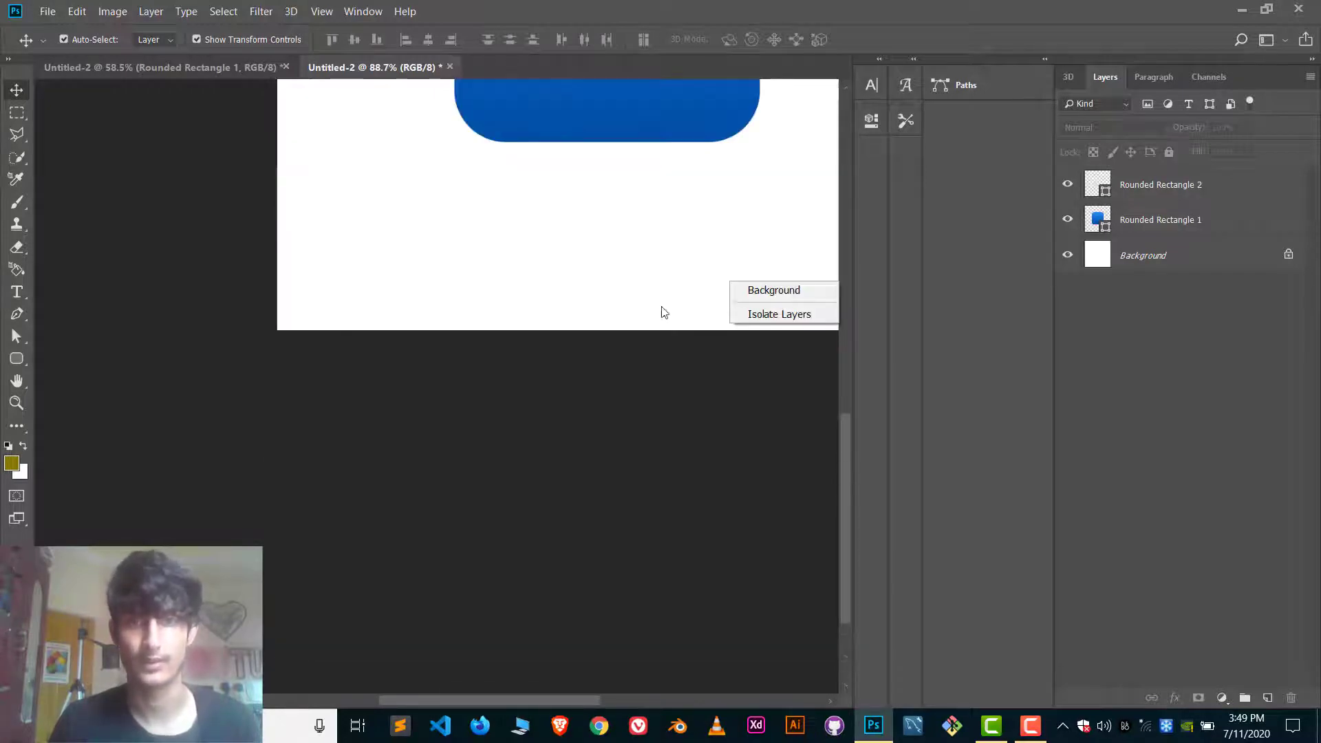
click(648, 310)
scroll(648, 310, up, 4)
scroll(646, 309, down, 6)
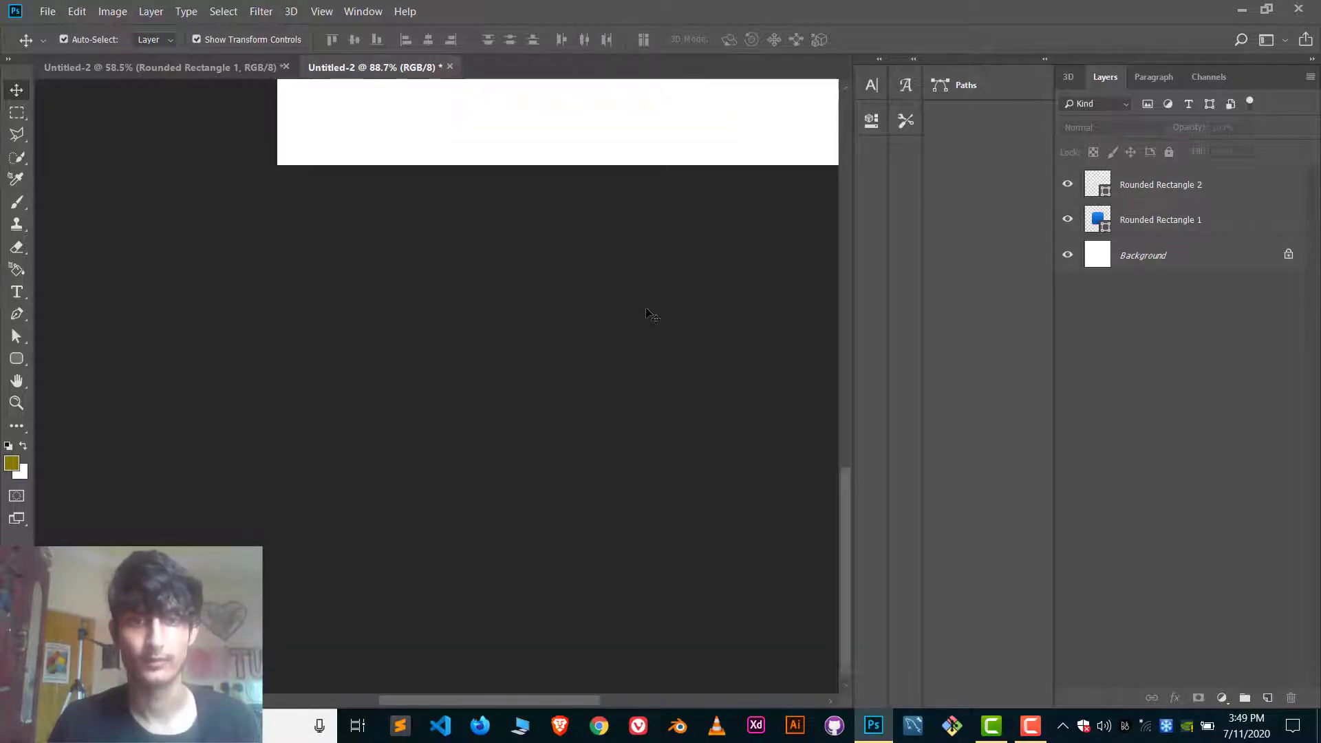
scroll(648, 309, up, 5)
scroll(684, 341, left, 2)
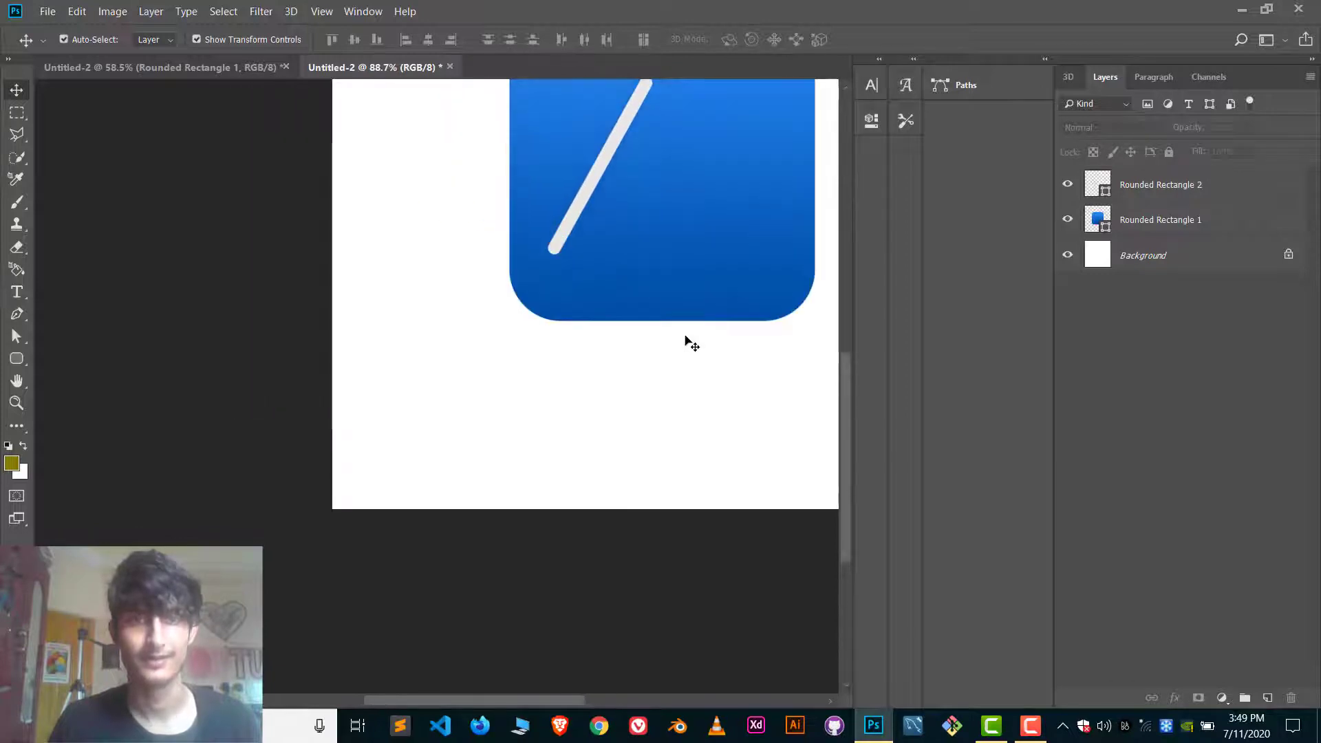
scroll(686, 338, up, 3)
scroll(692, 344, right, 4)
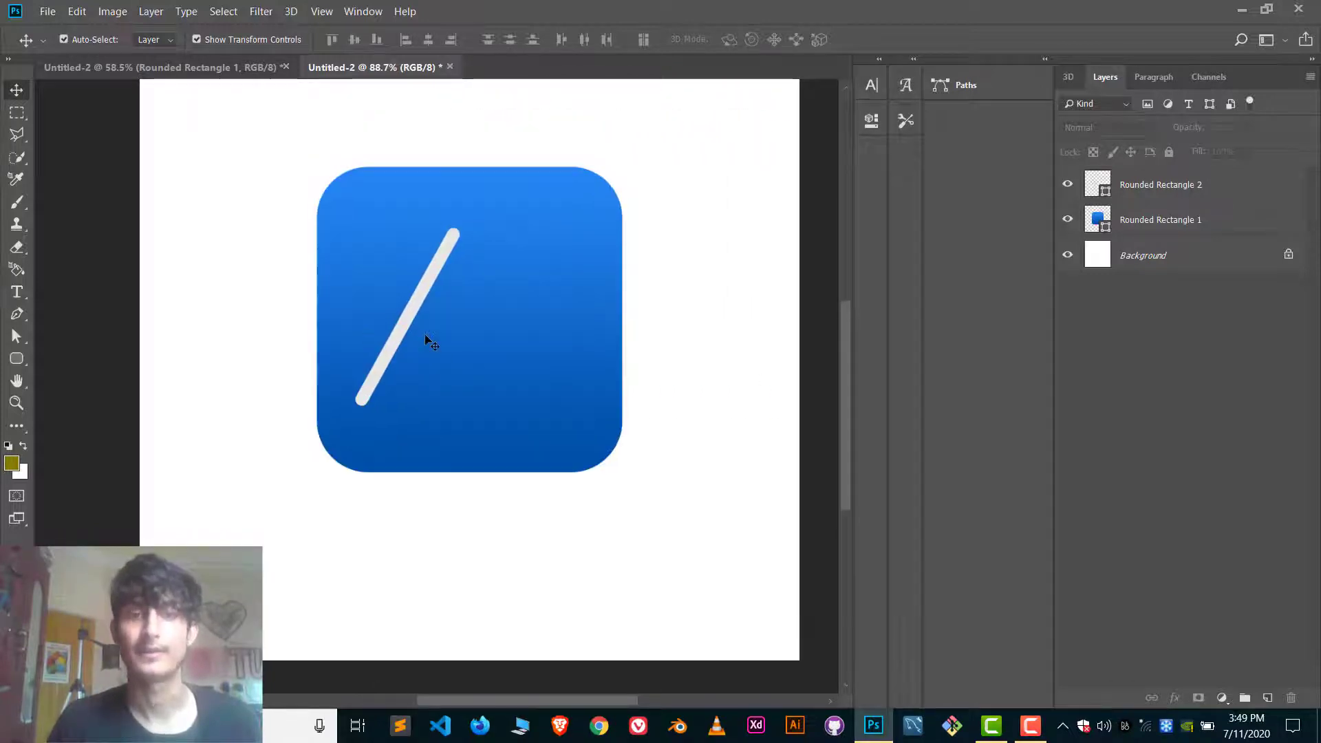
Add a drop shadow to the slanted light grey bar and keep its colour near black.
click(417, 313)
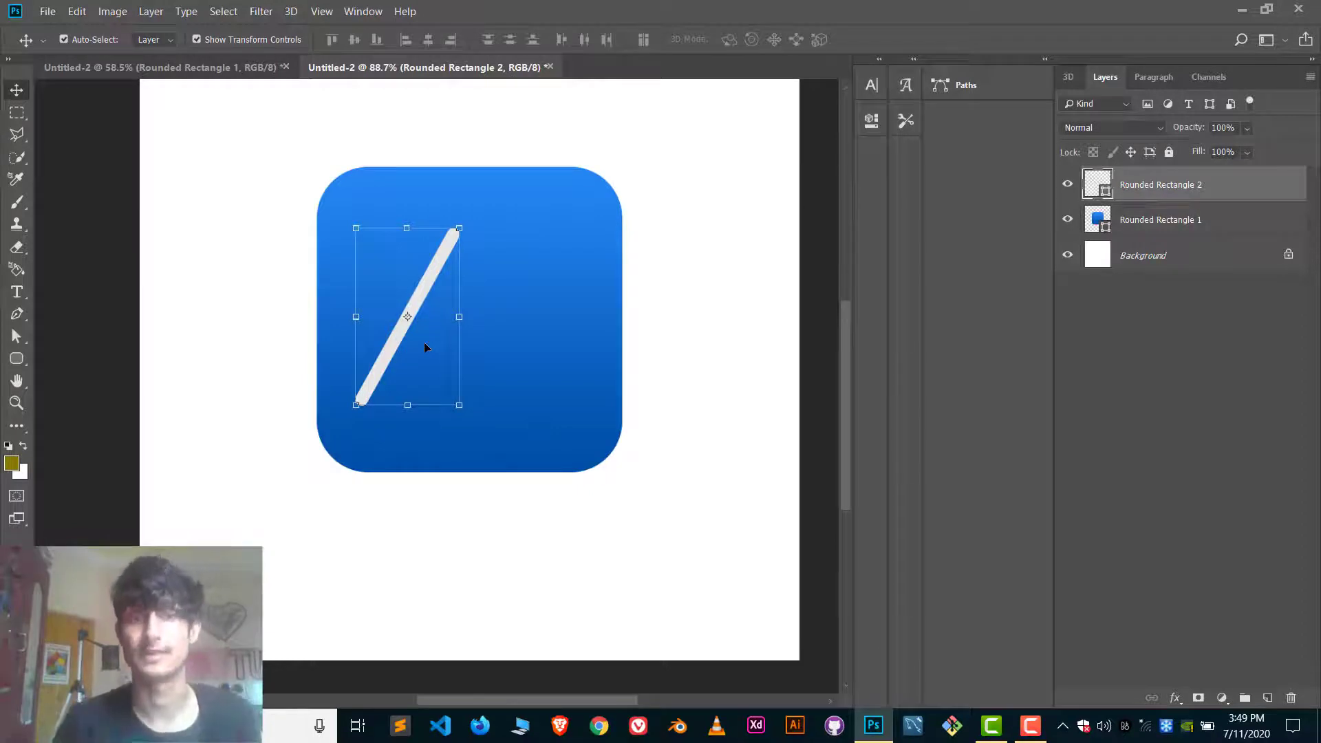
click(1175, 698)
click(1227, 686)
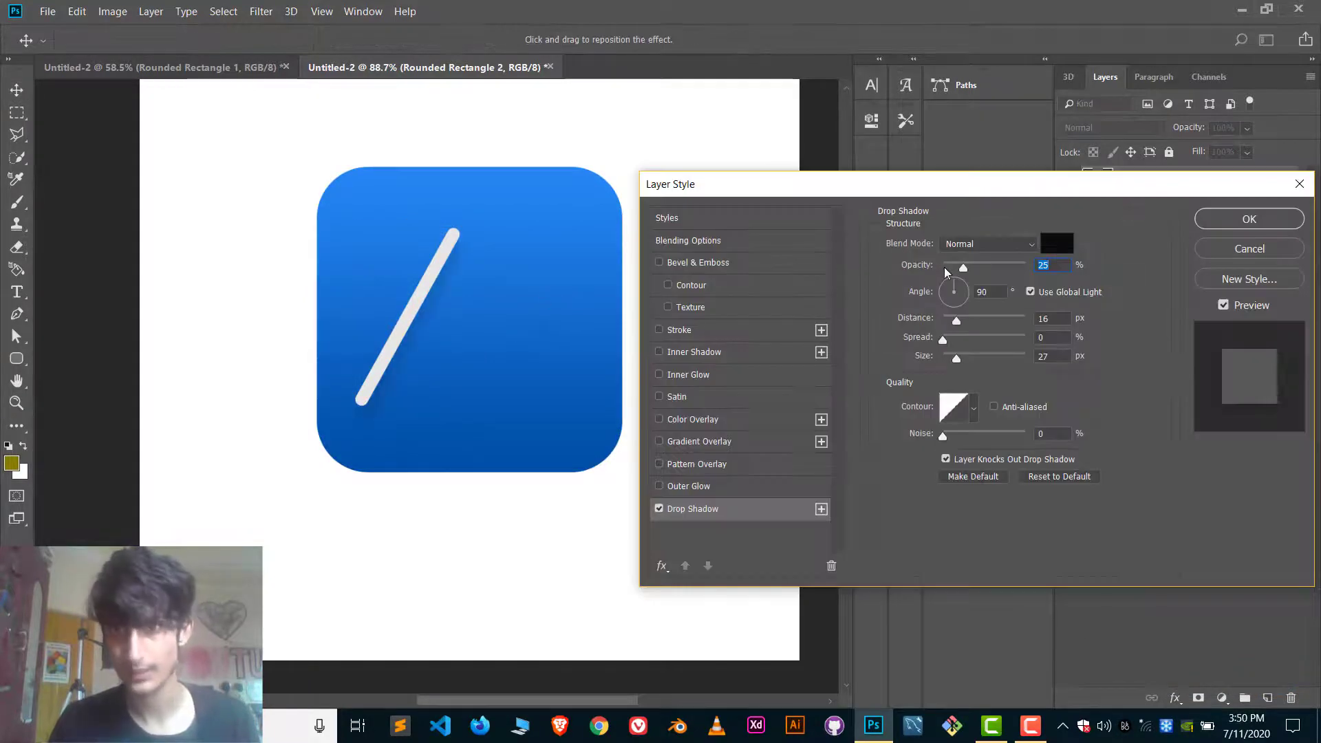
click(1056, 244)
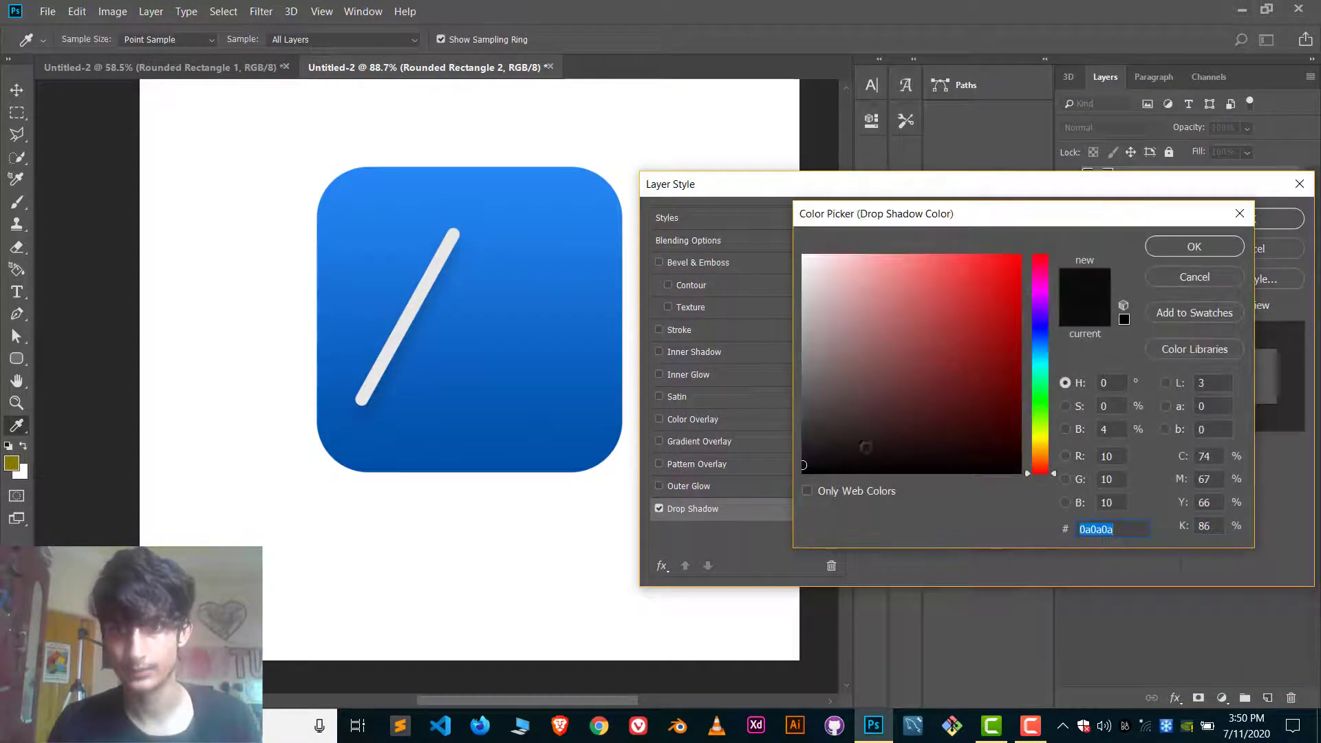
click(1186, 247)
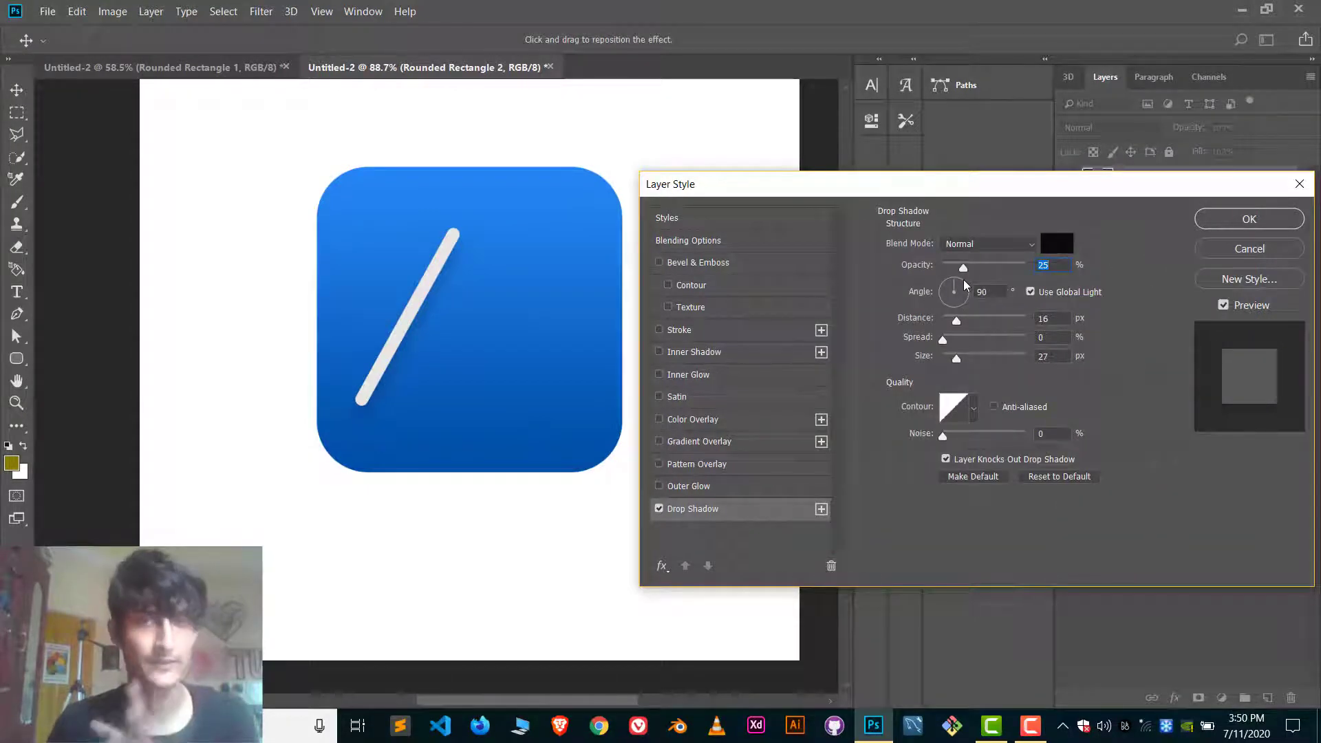
Set the drop shadow to 21% opacity, 122° angle, 11 px distance and 12% spread, and apply it.
drag(963, 267, 980, 273)
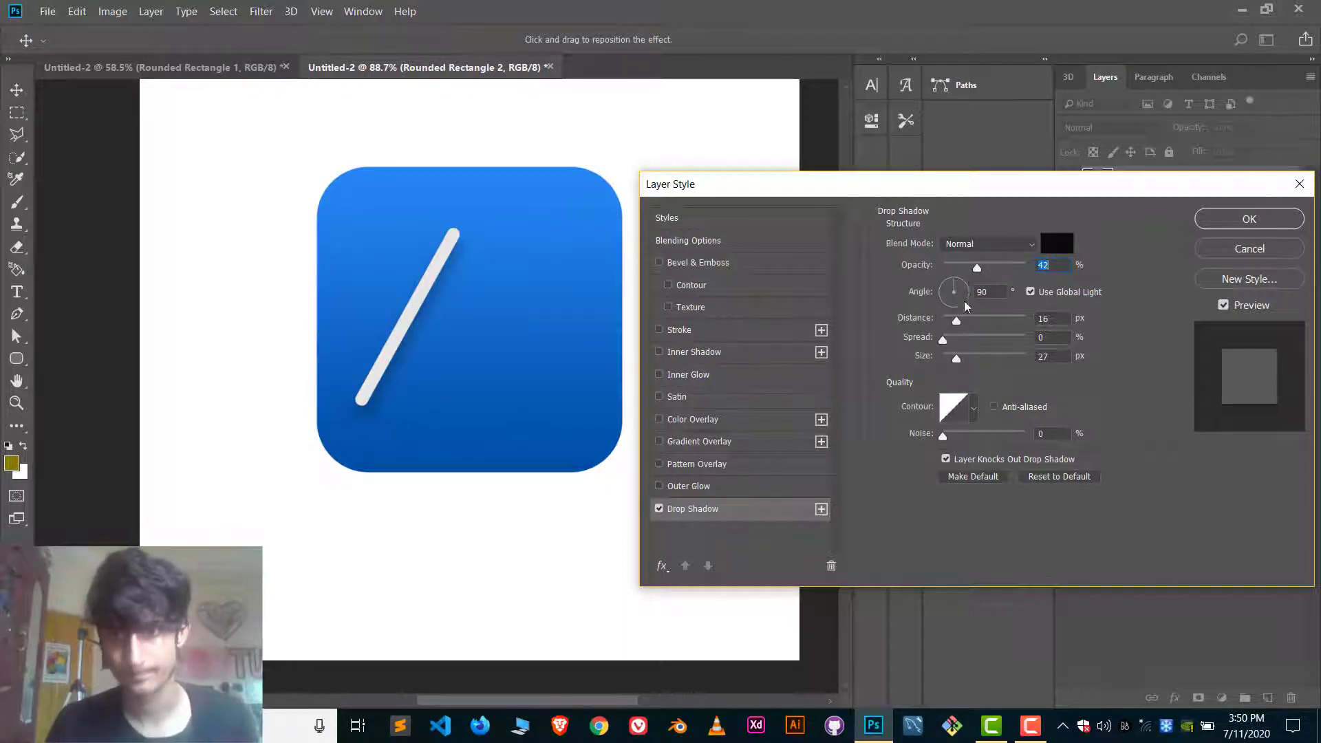
click(950, 288)
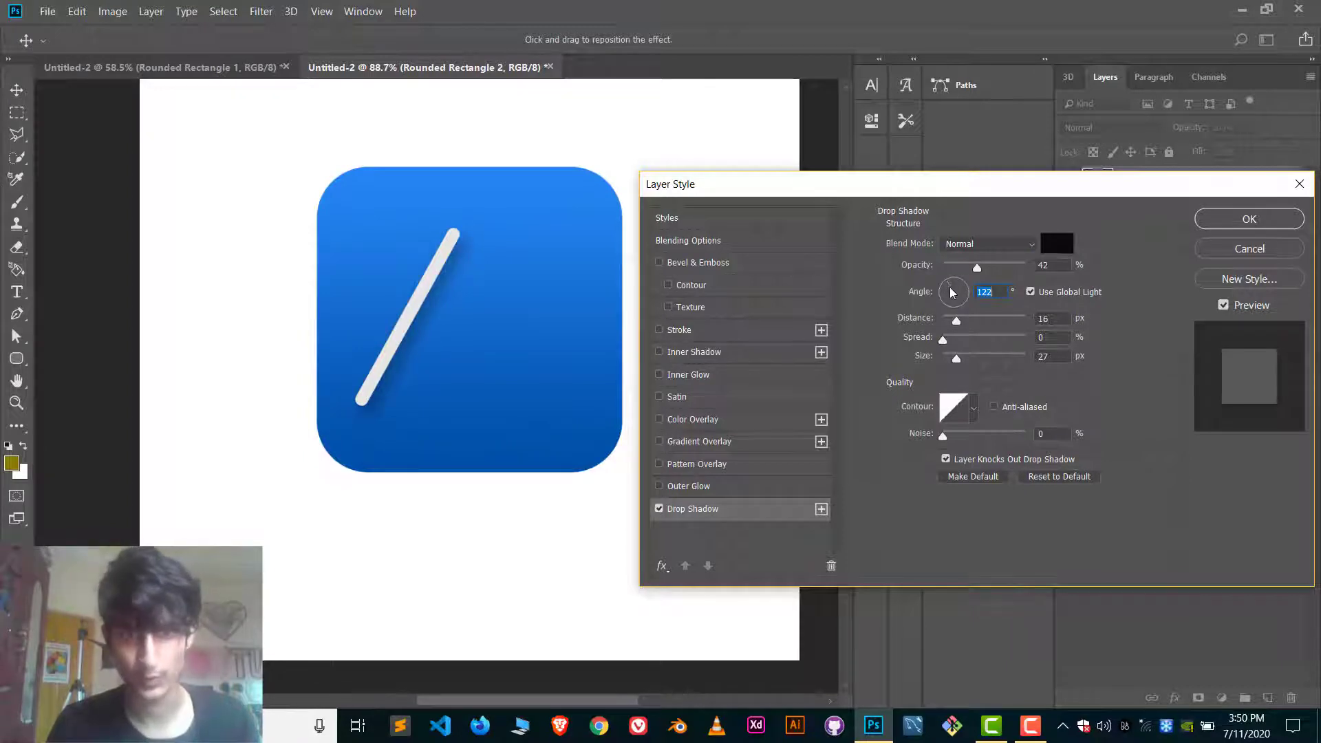
drag(956, 320, 971, 363)
drag(962, 362, 955, 325)
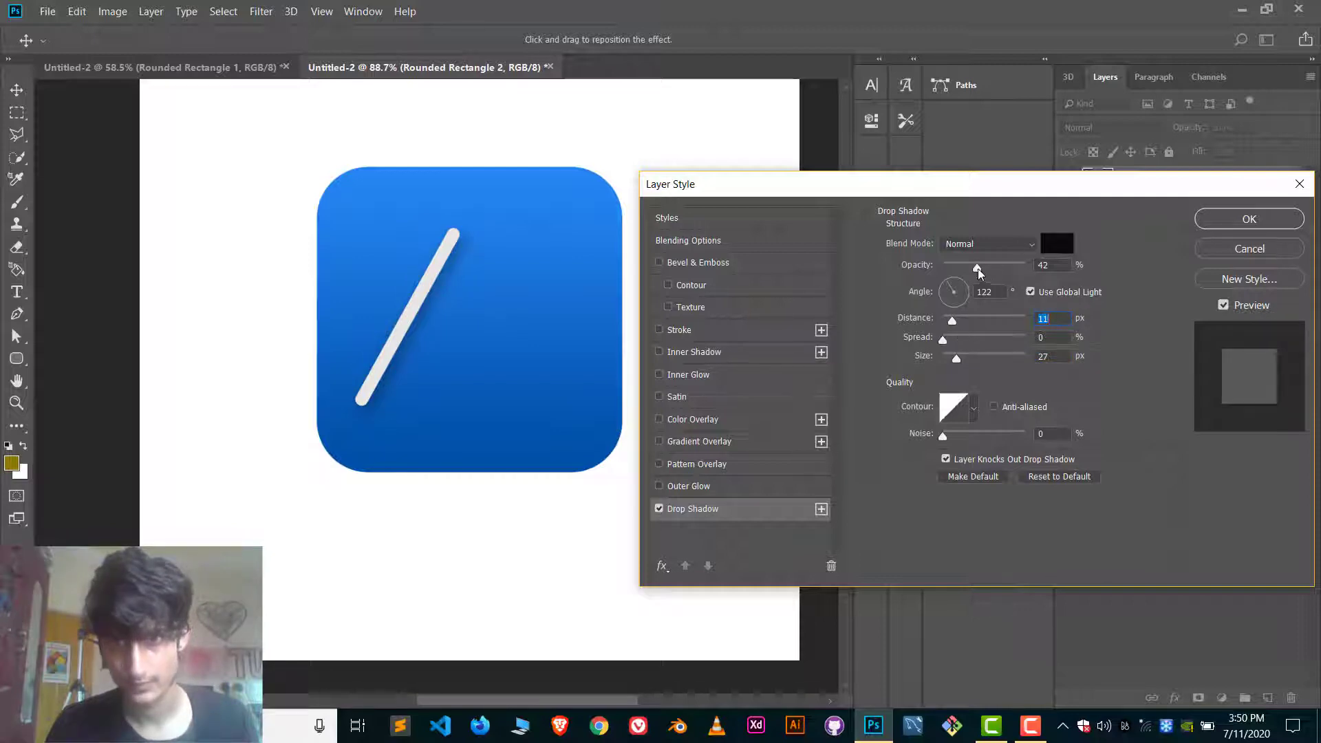
drag(978, 272, 966, 273)
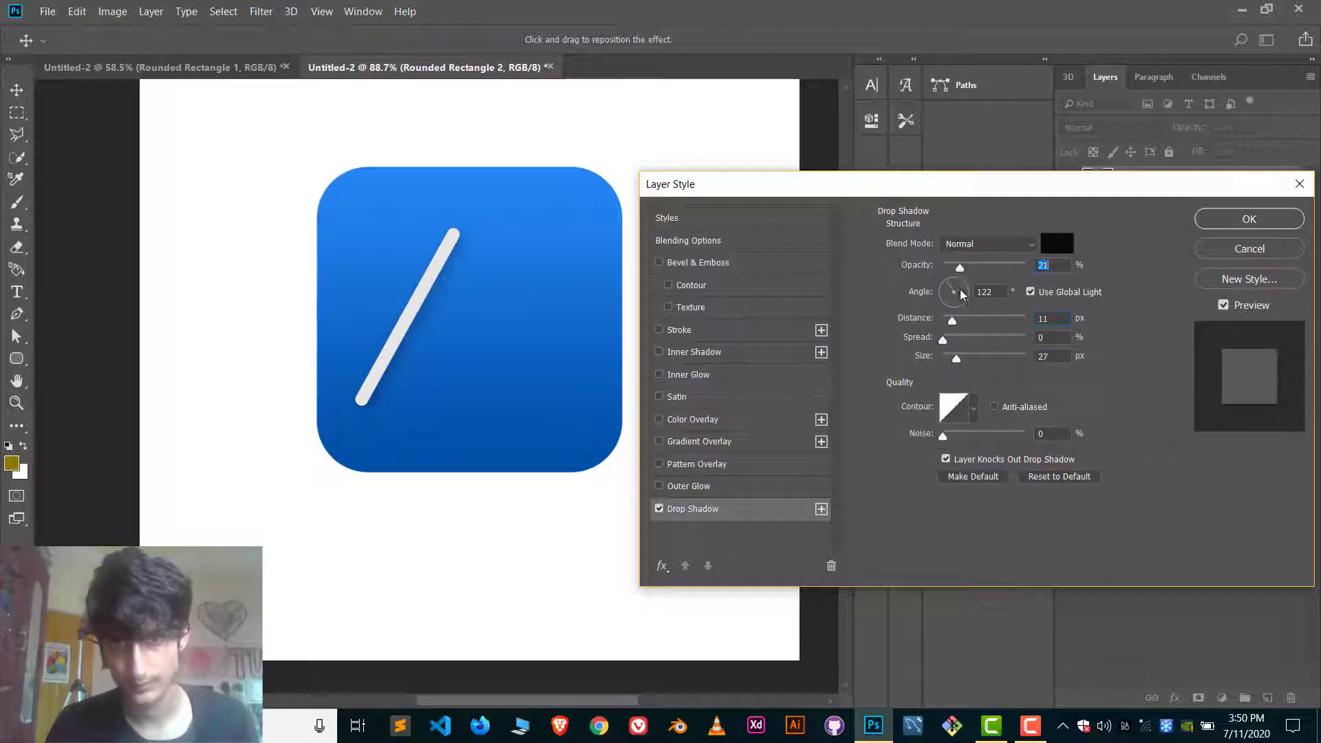
mouse_move(943, 339)
mouse_down()
mouse_move(967, 337)
mouse_move(952, 335)
mouse_up()
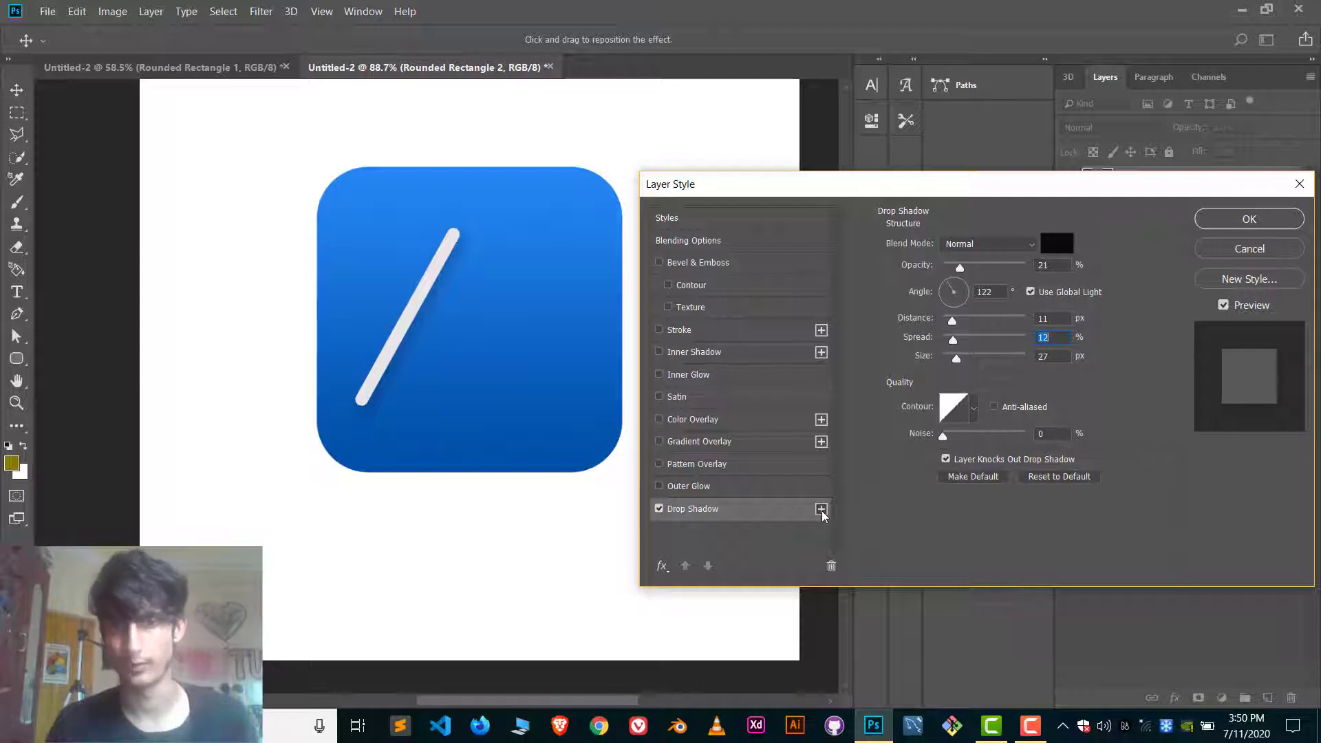
click(1227, 219)
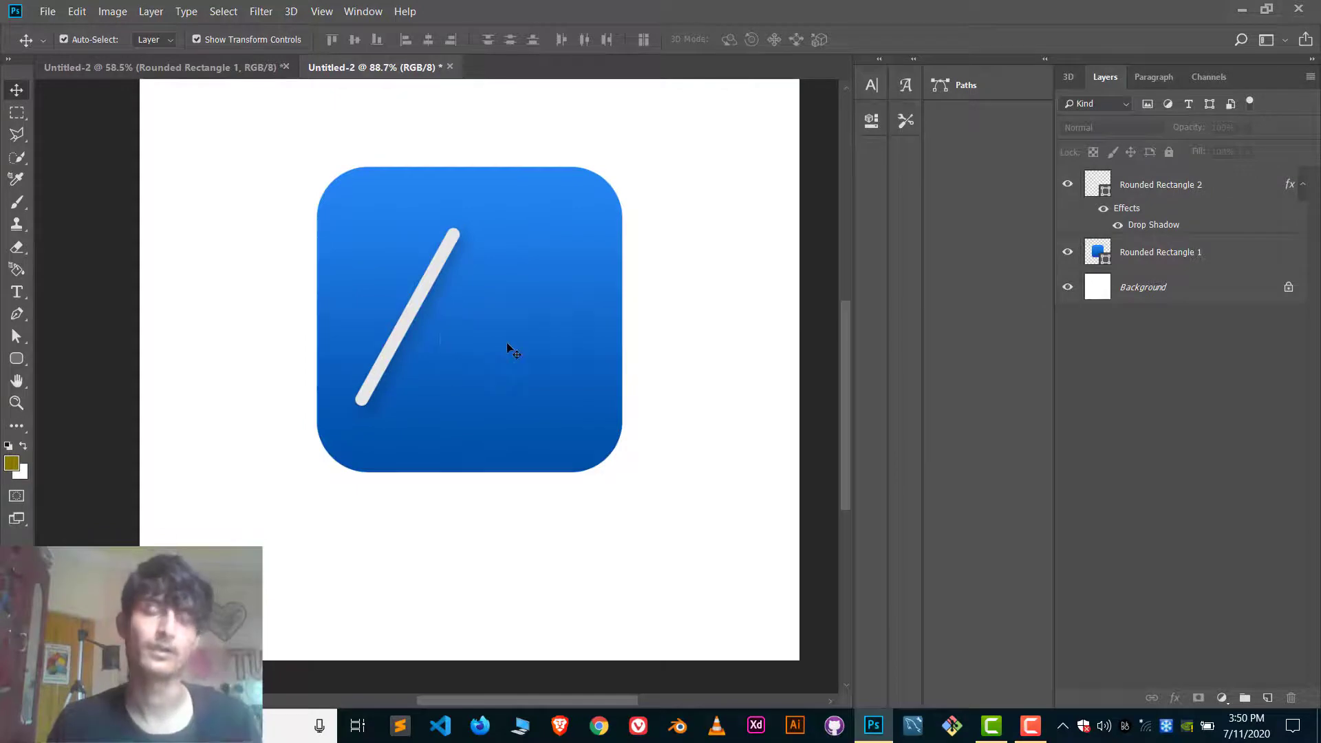
Add a Bevel & Emboss effect to the slanted light grey bar.
click(415, 328)
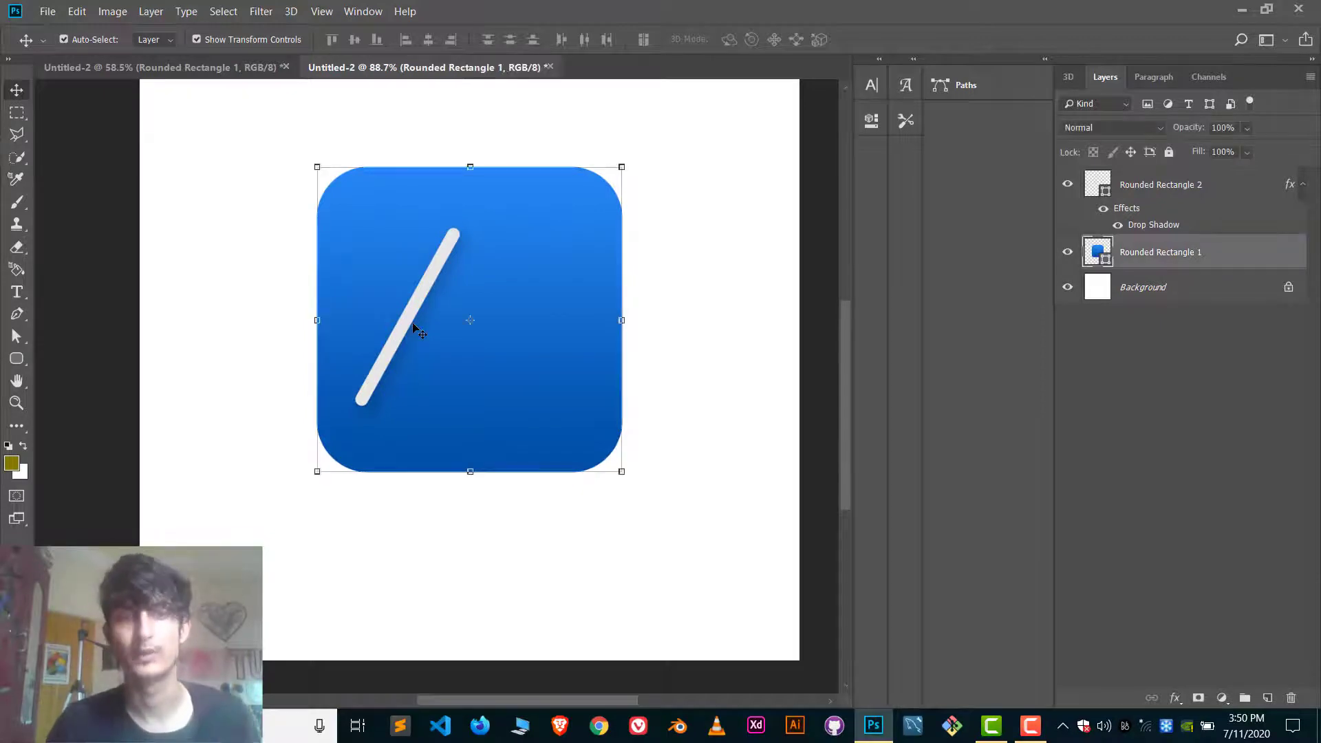
click(731, 236)
click(421, 297)
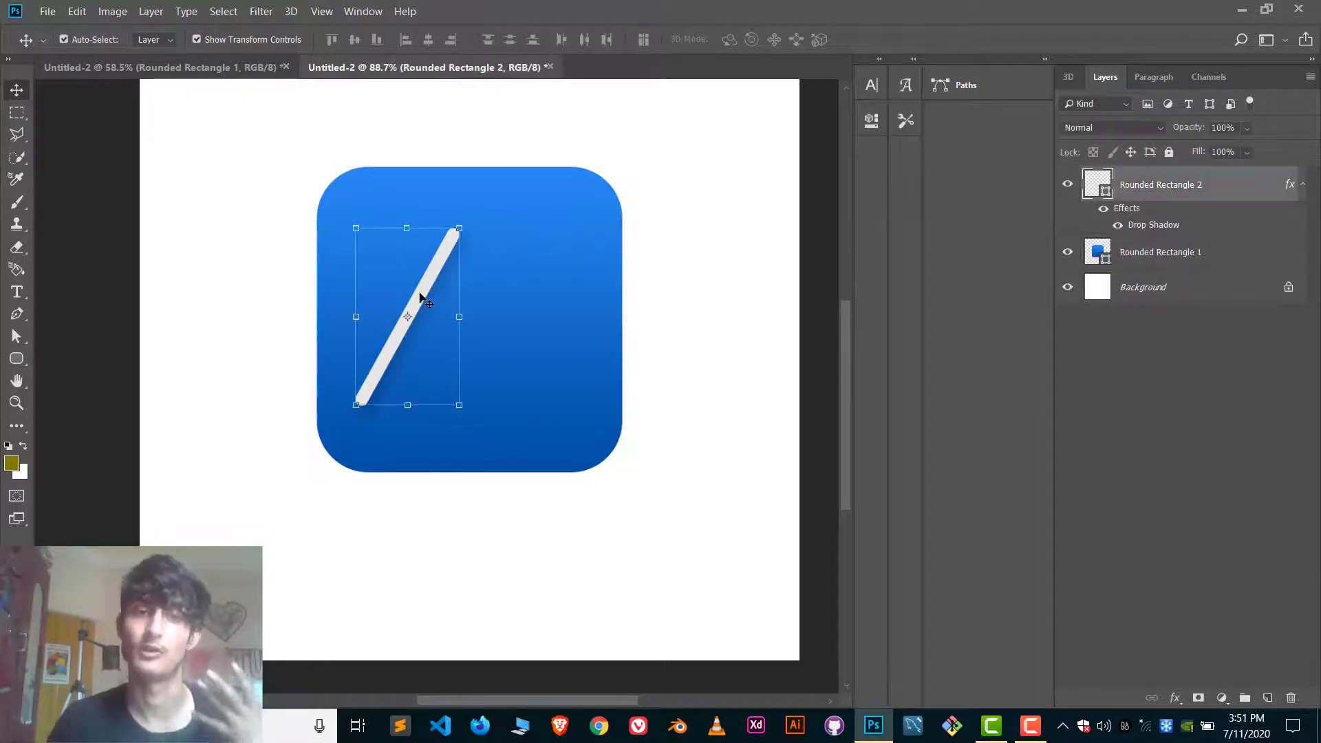
click(1174, 699)
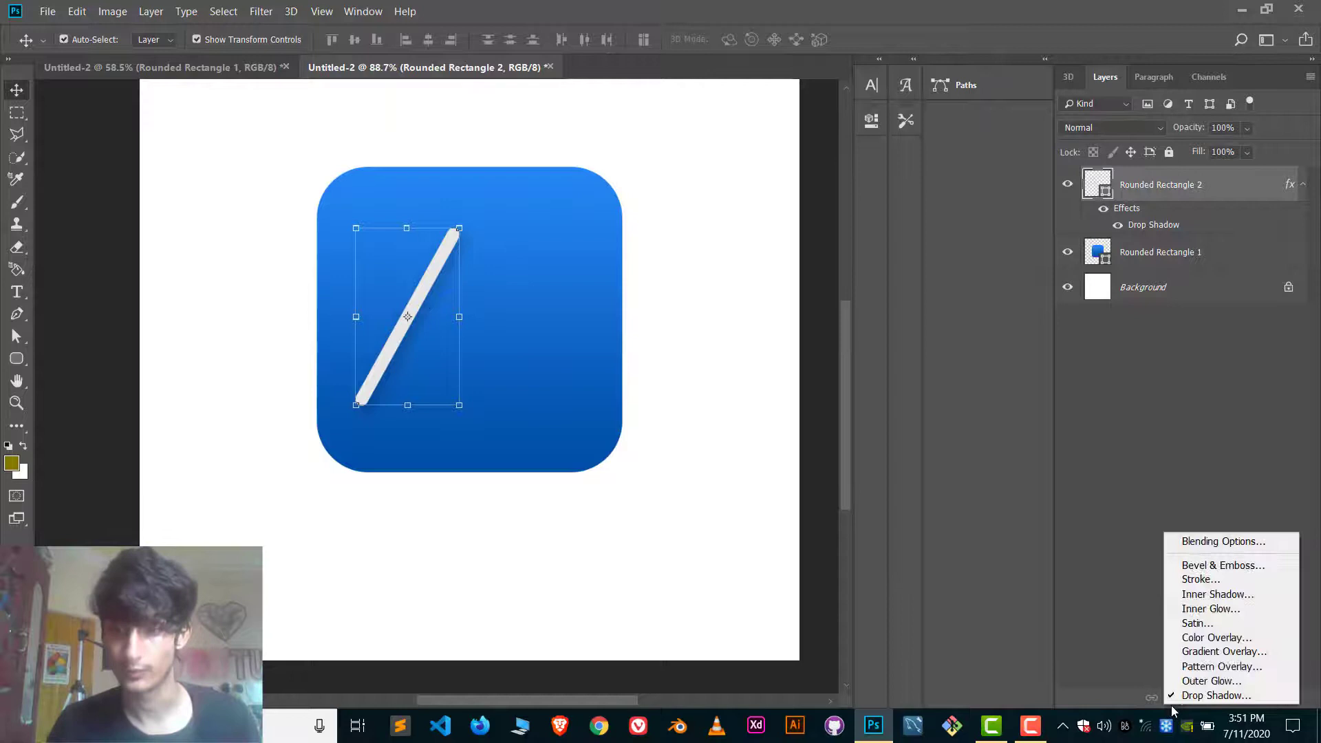
click(1207, 571)
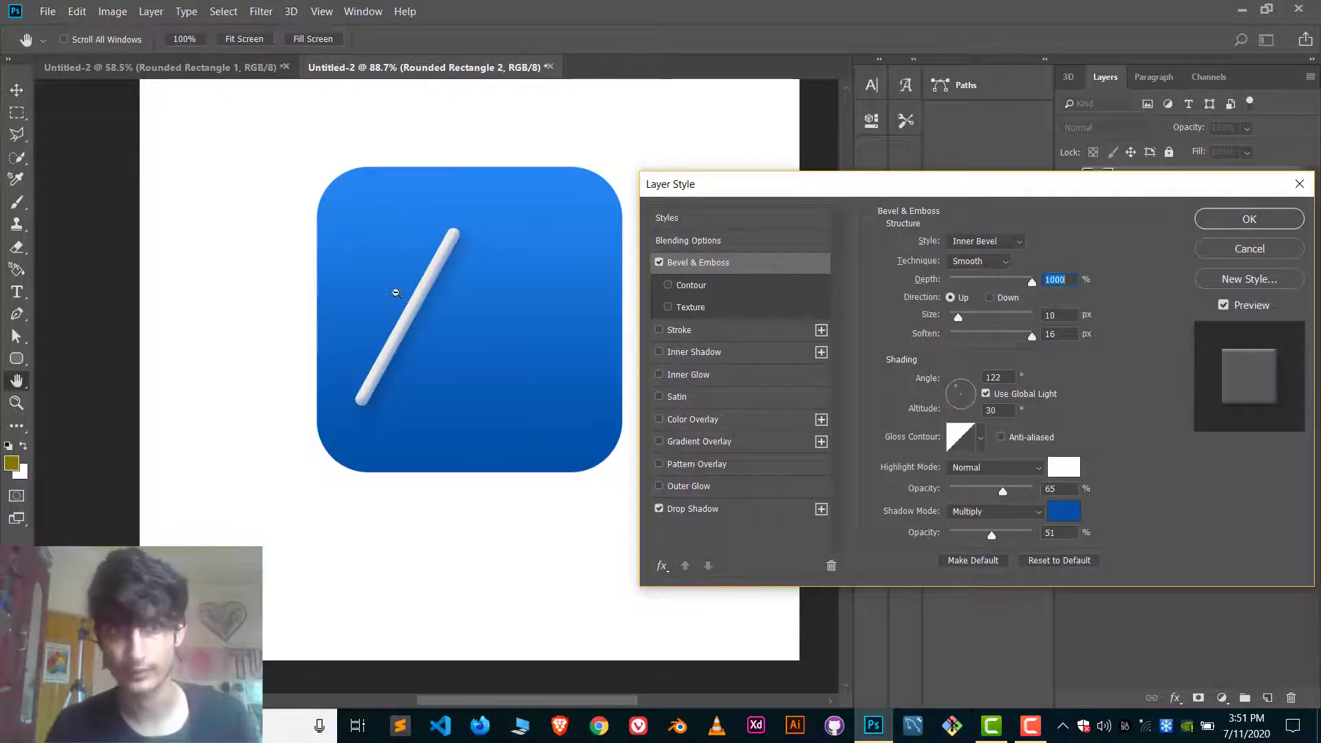
Set the bar's bevel depth to 1000% and its size to 18 px.
scroll(403, 337, up, 5)
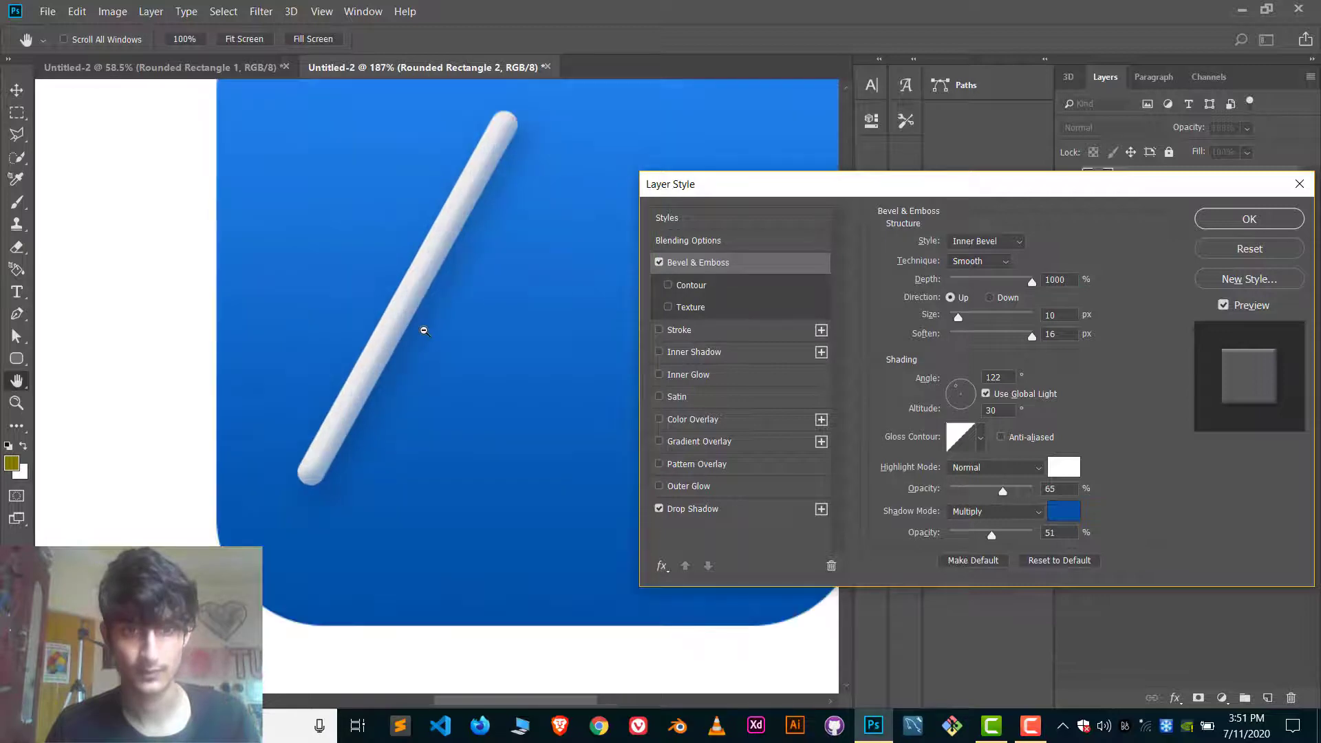
scroll(605, 342, up, 1)
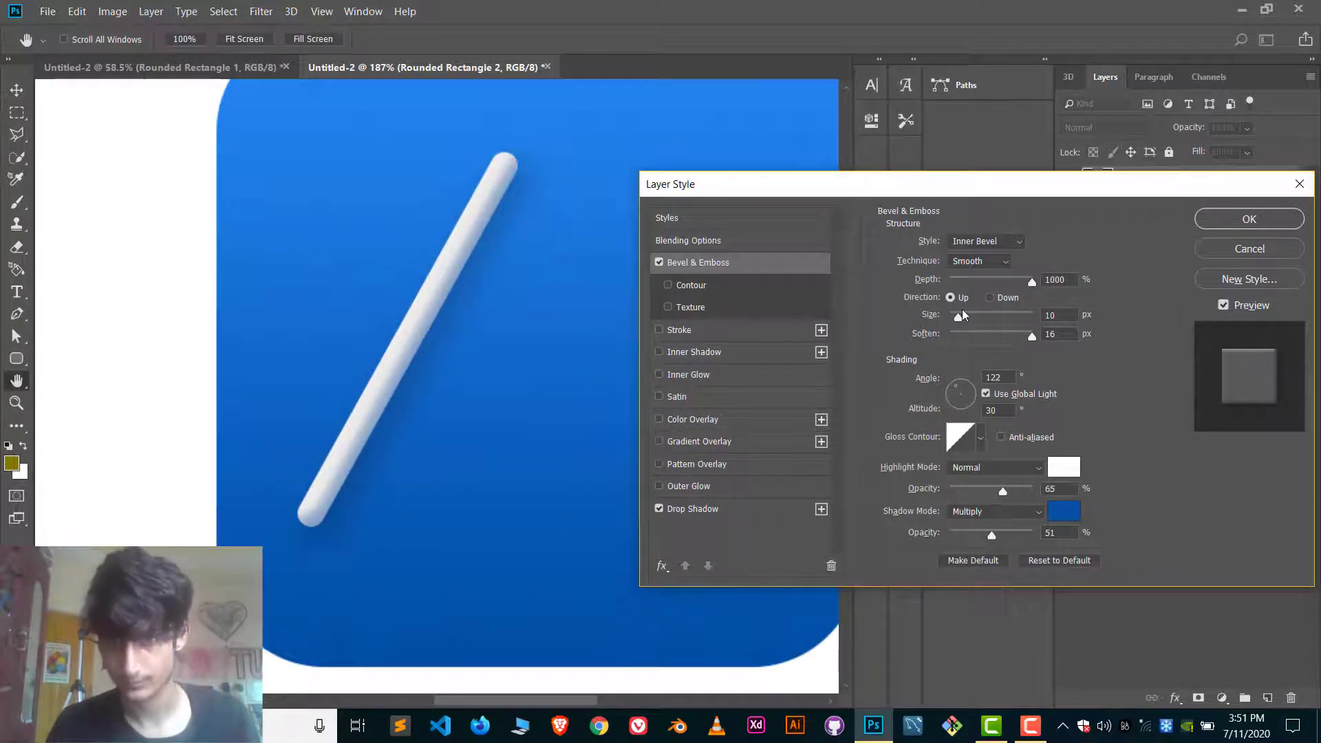
drag(993, 279, 1086, 280)
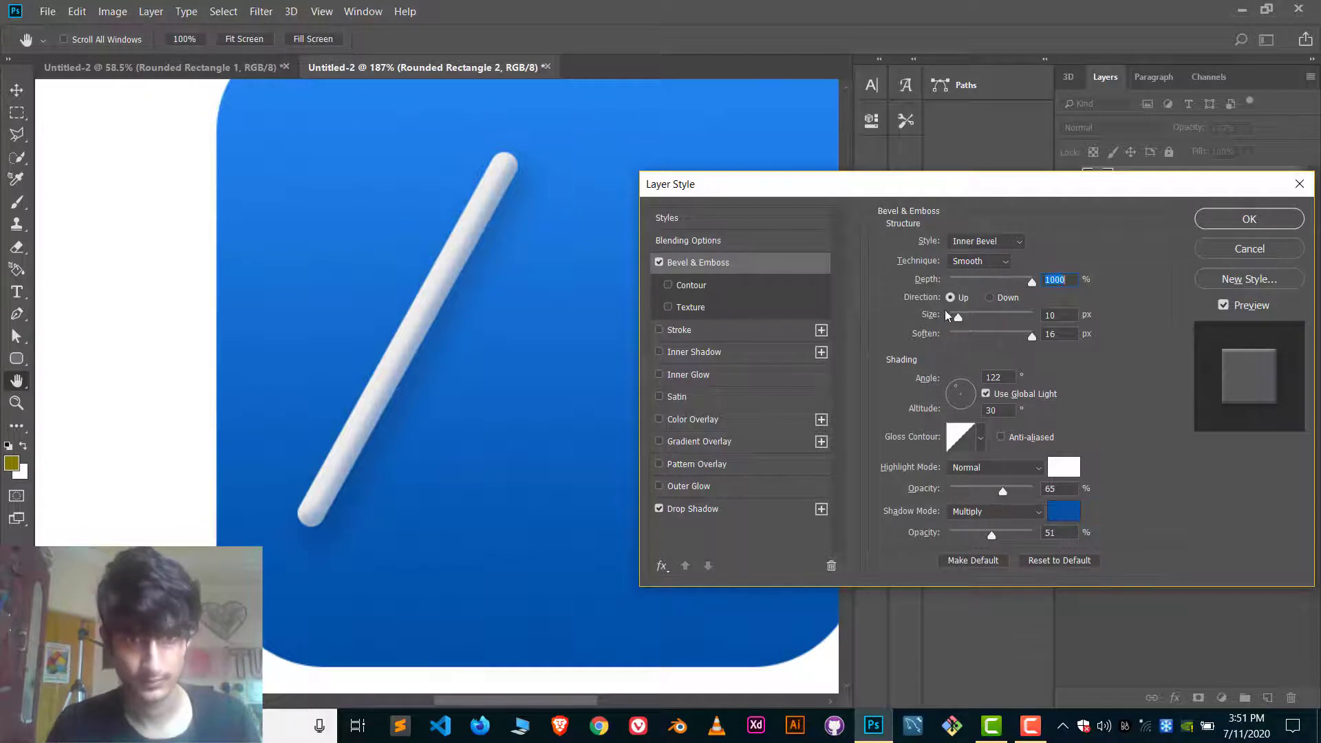
mouse_move(956, 324)
mouse_down()
mouse_move(976, 325)
mouse_move(961, 324)
mouse_up()
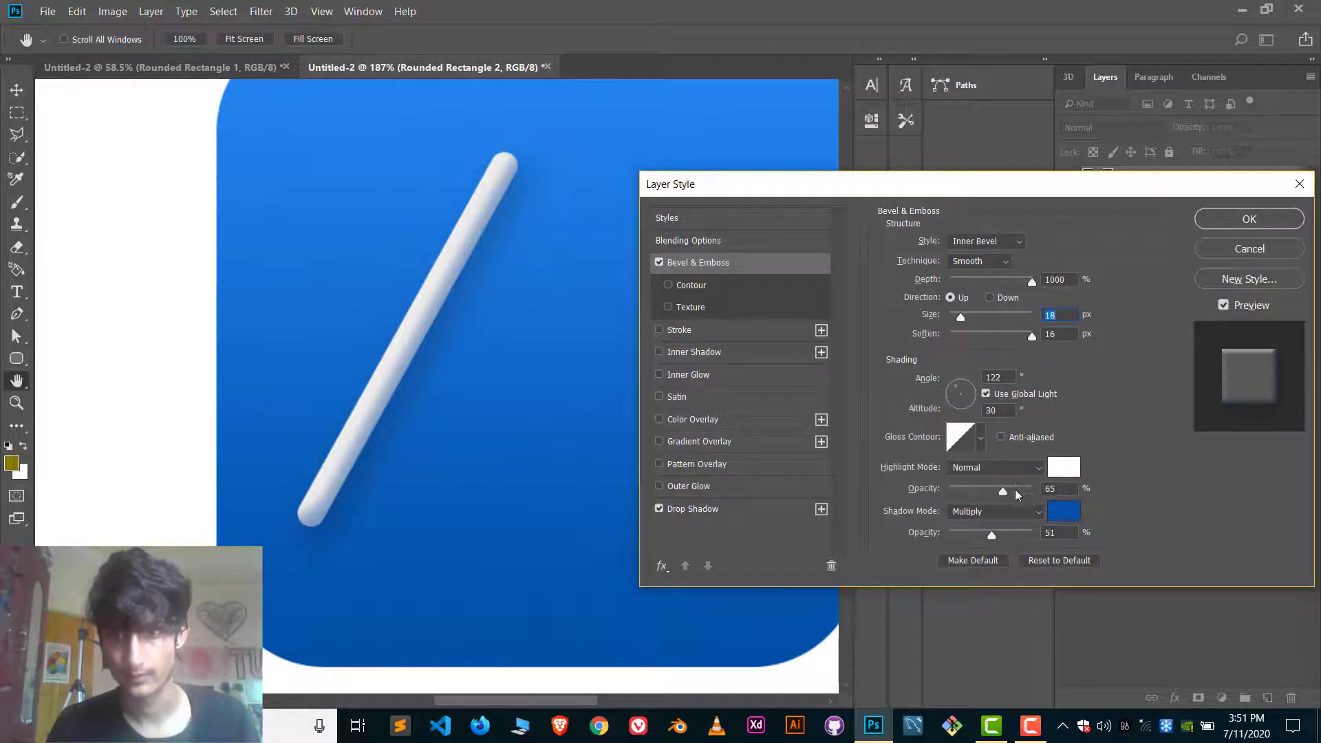
Set the bevel's shadow colour to #0e64c2 and shadow opacity to 70%, apply the layer style and deselect the bar.
click(1011, 536)
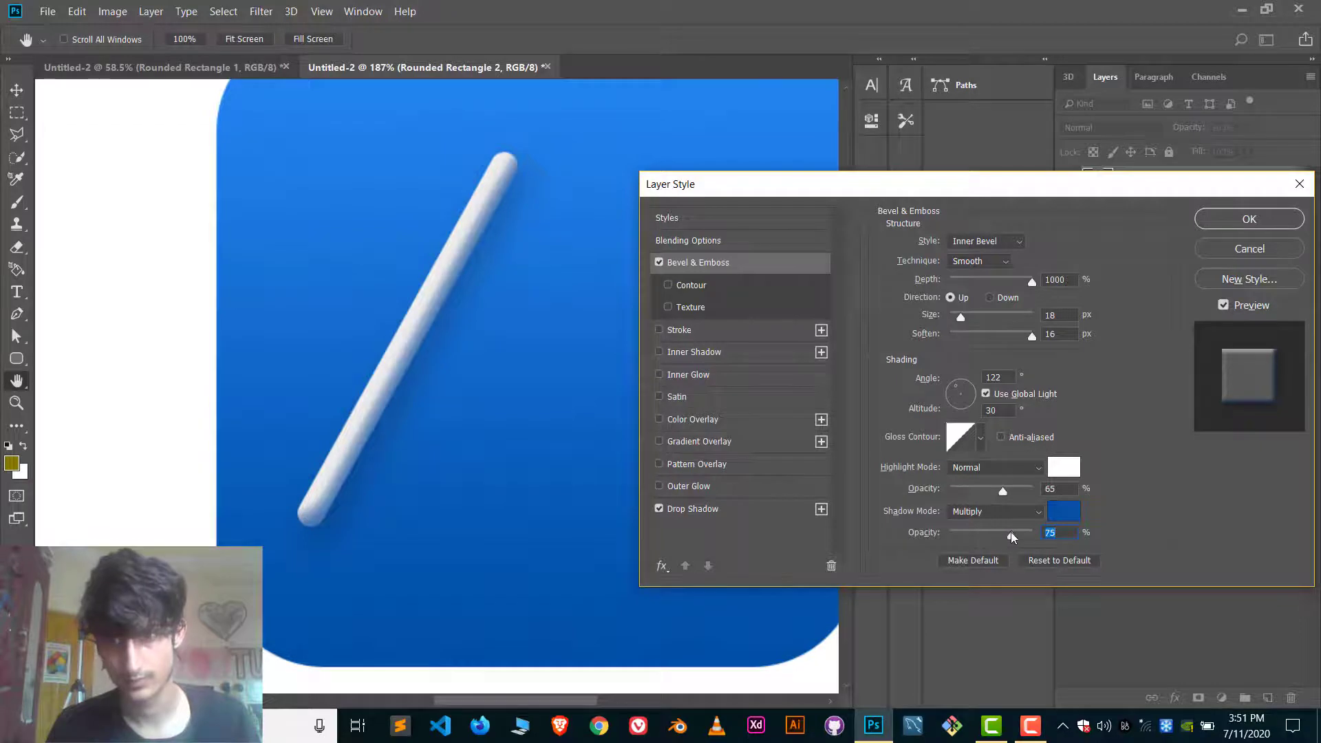
drag(1011, 536, 1009, 538)
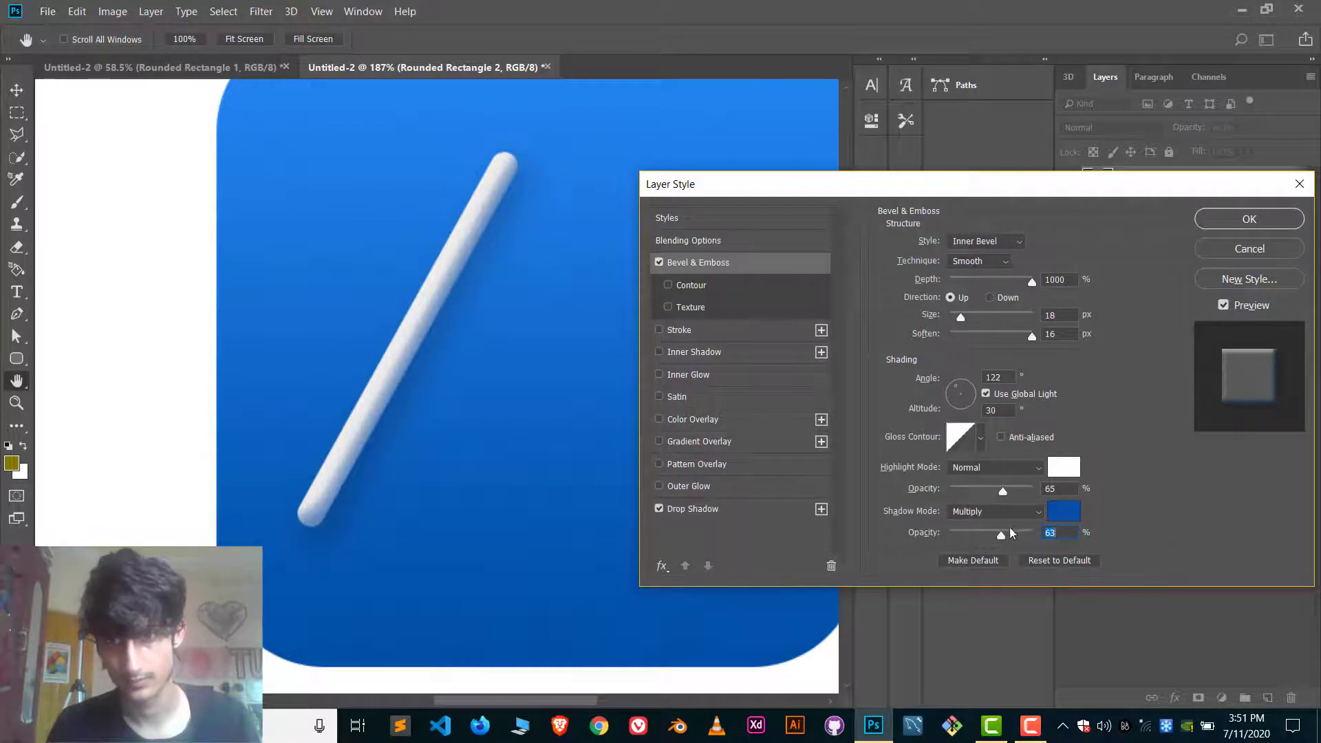
click(1069, 519)
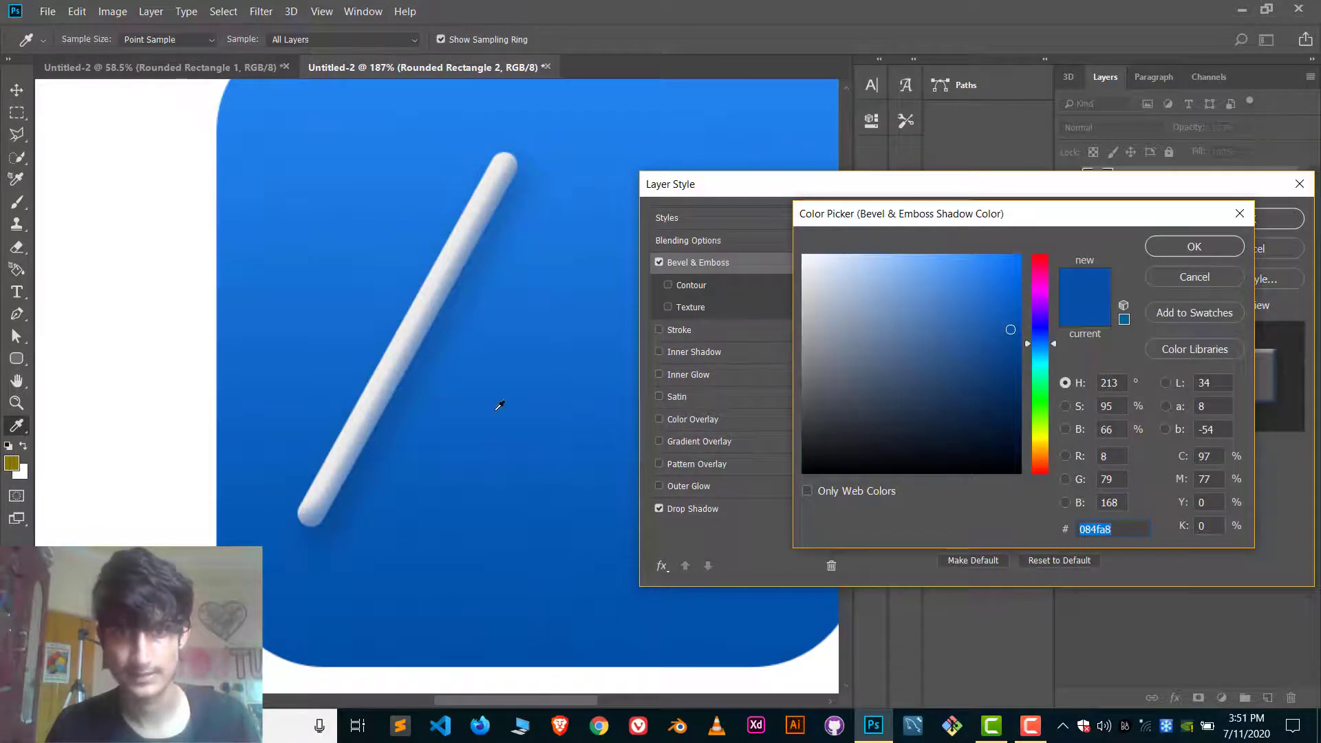
click(1193, 247)
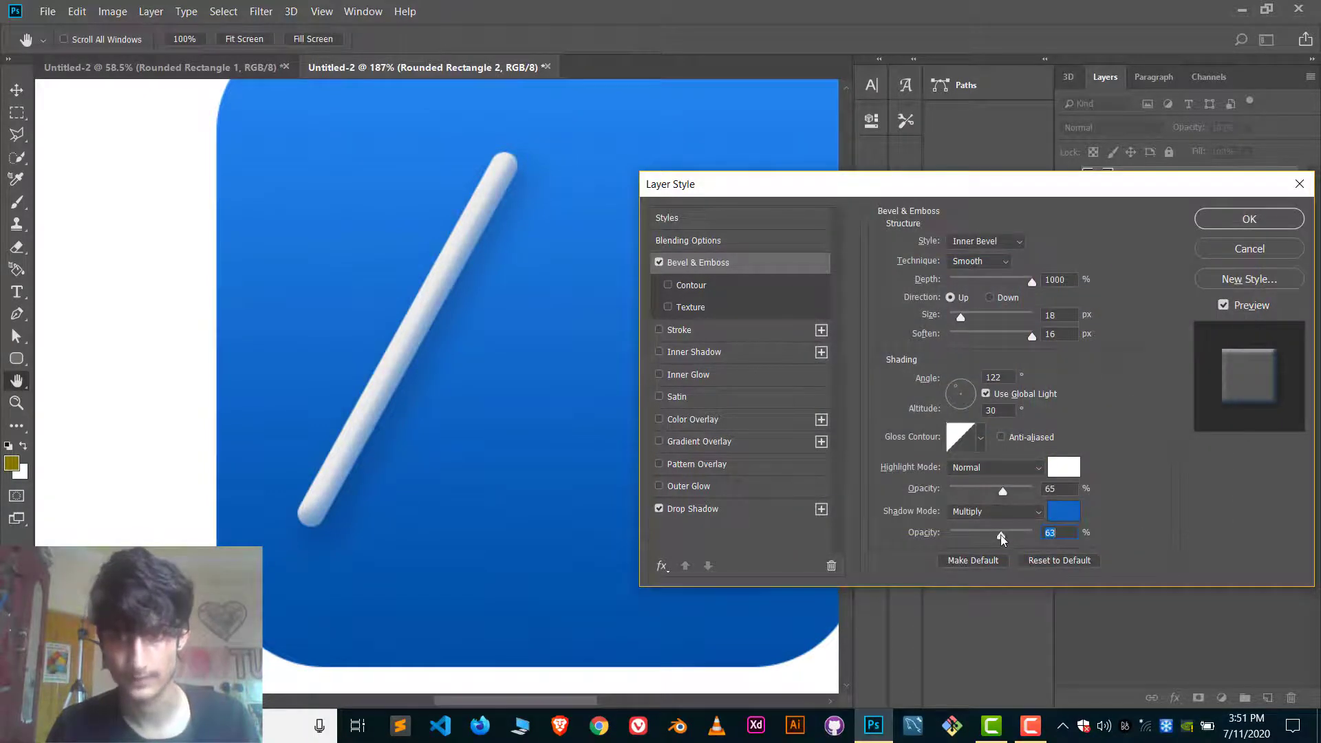
mouse_move(1001, 540)
mouse_down()
mouse_move(979, 540)
mouse_move(1007, 533)
mouse_up()
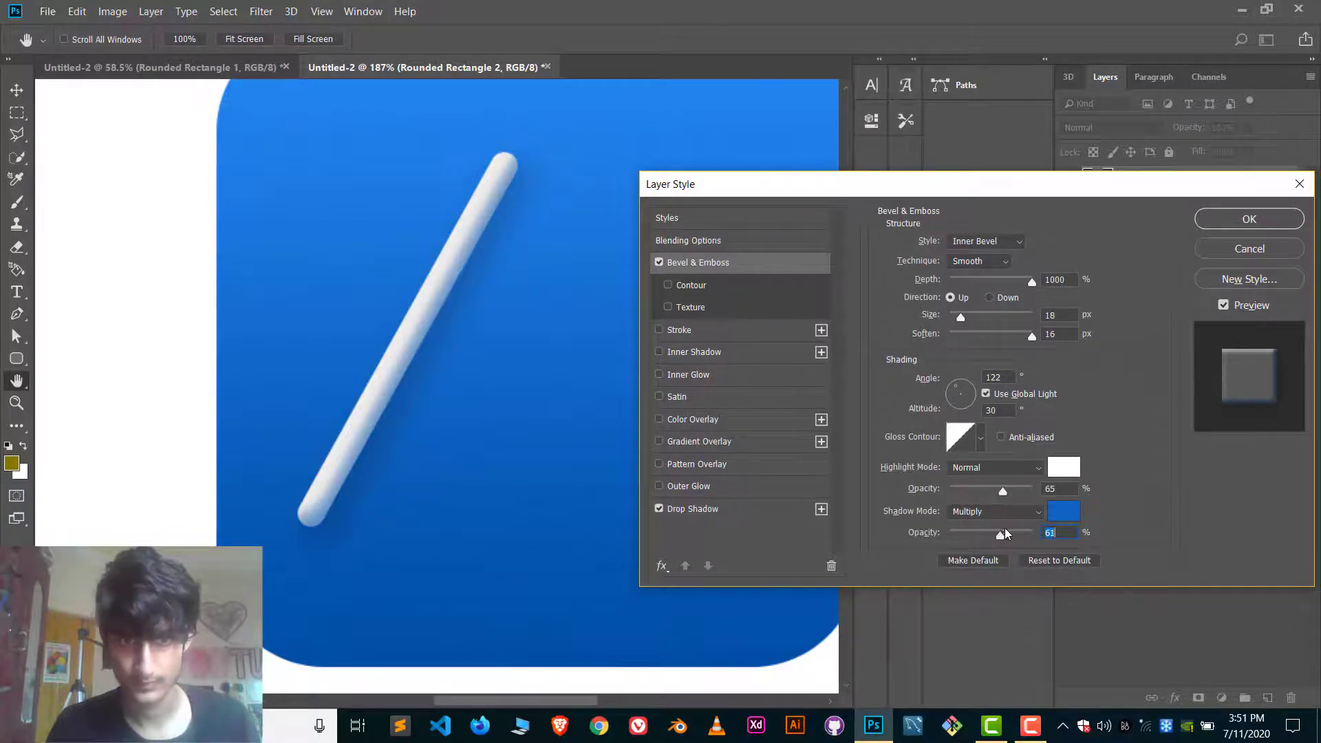
click(1249, 220)
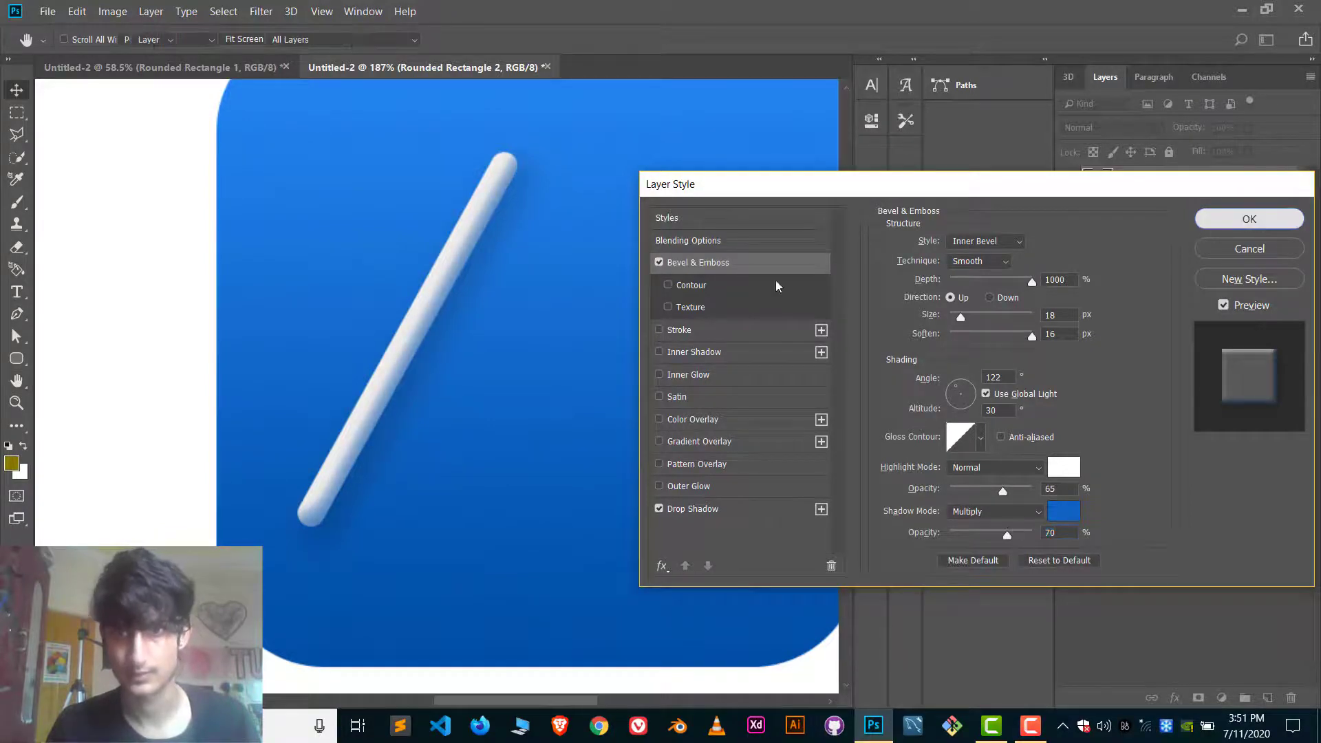
key(v)
scroll(769, 281, down, 5)
click(771, 136)
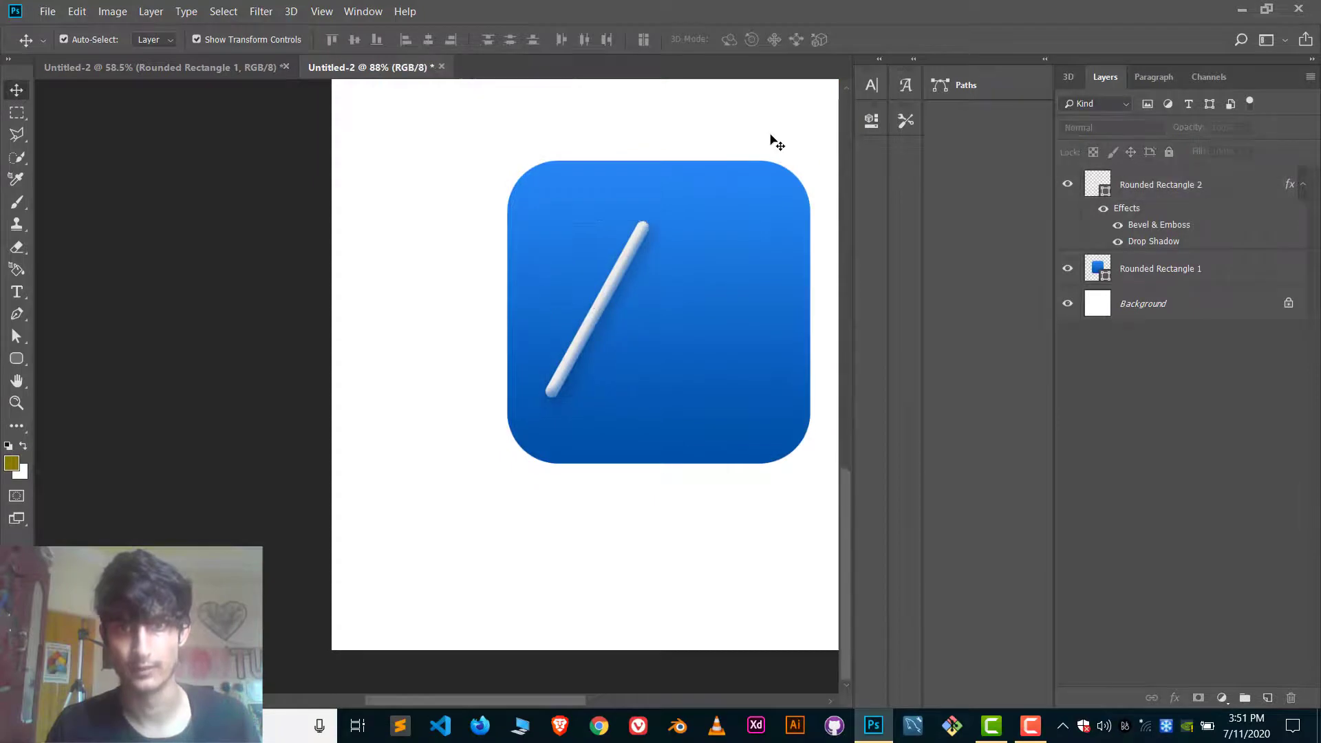
scroll(737, 198, down, 7)
scroll(734, 200, up, 4)
scroll(741, 233, left, 2)
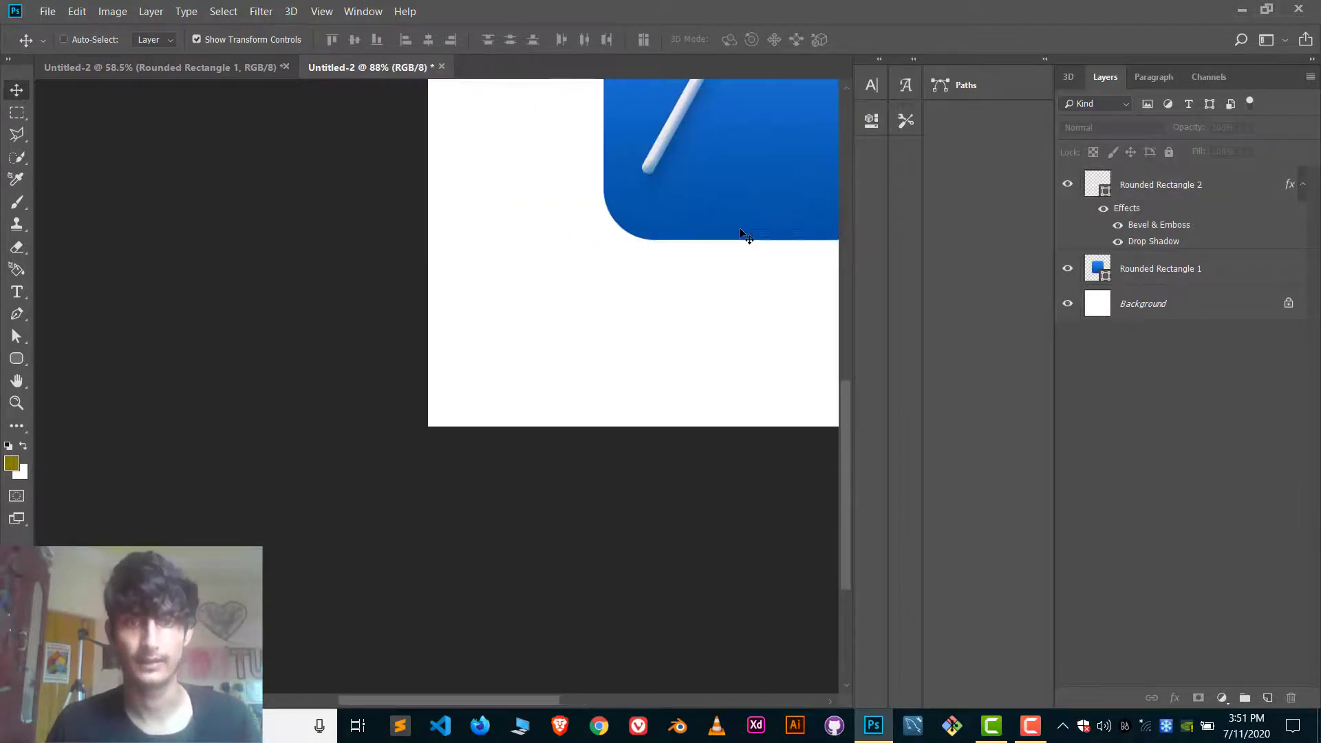
scroll(741, 232, right, 4)
scroll(741, 236, up, 5)
scroll(741, 234, up, 8)
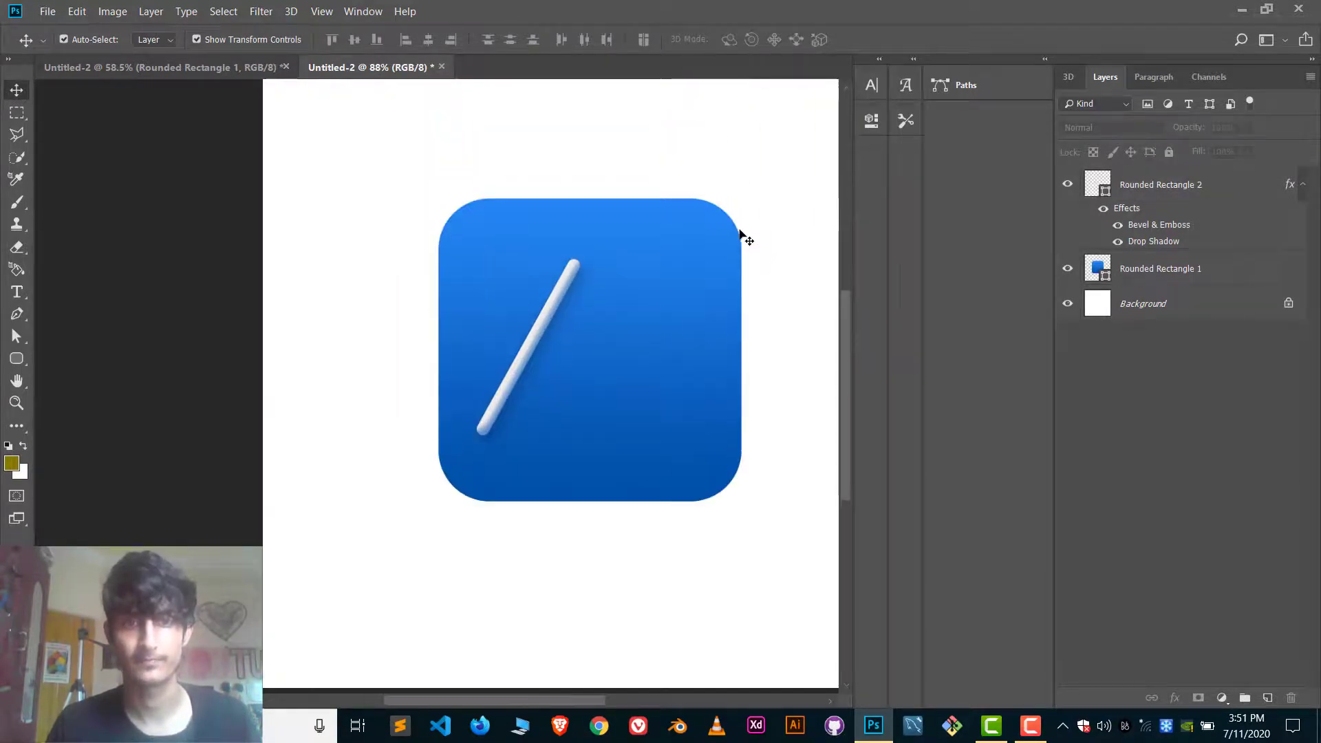
scroll(741, 233, down, 12)
scroll(741, 234, up, 7)
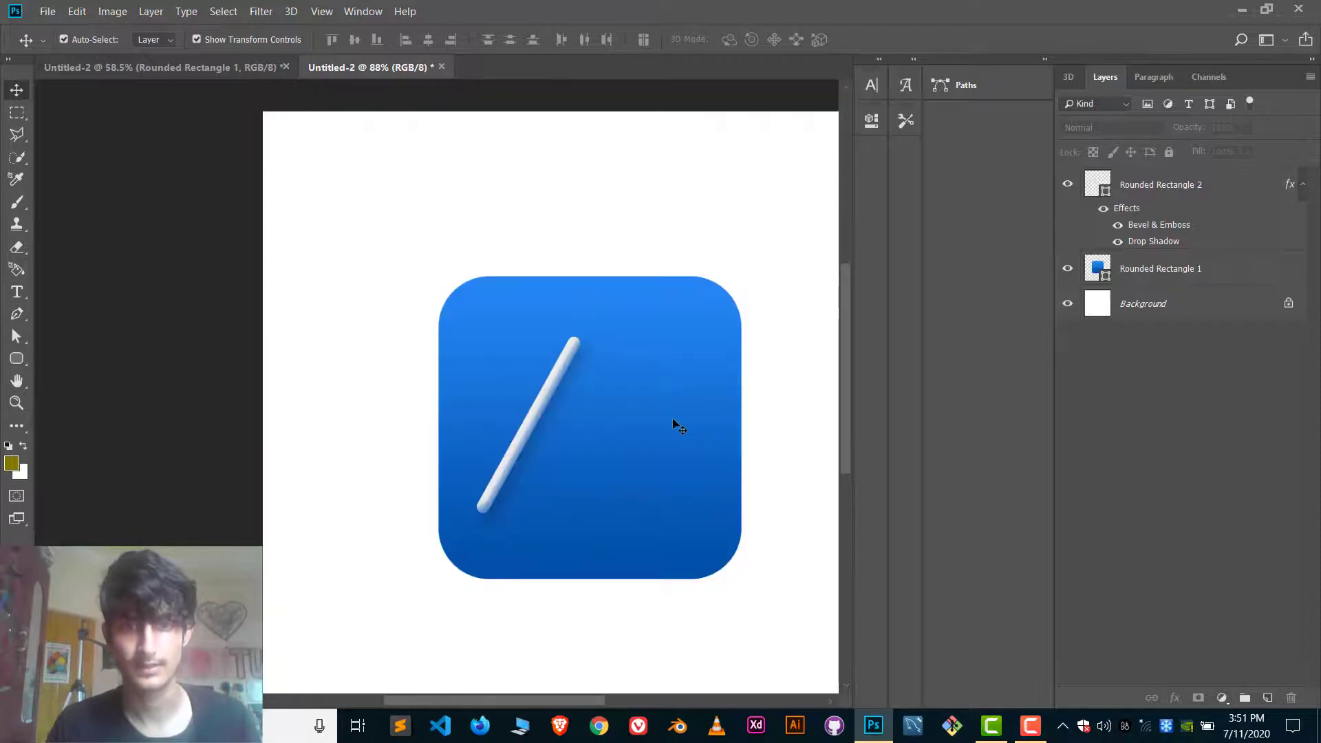
Duplicate the slanted bar, rotate the copy 61.39° to horizontal and place it across the lower part of the original as a crossbar.
scroll(664, 426, right, 3)
scroll(663, 427, down, 1)
scroll(401, 506, up, 1)
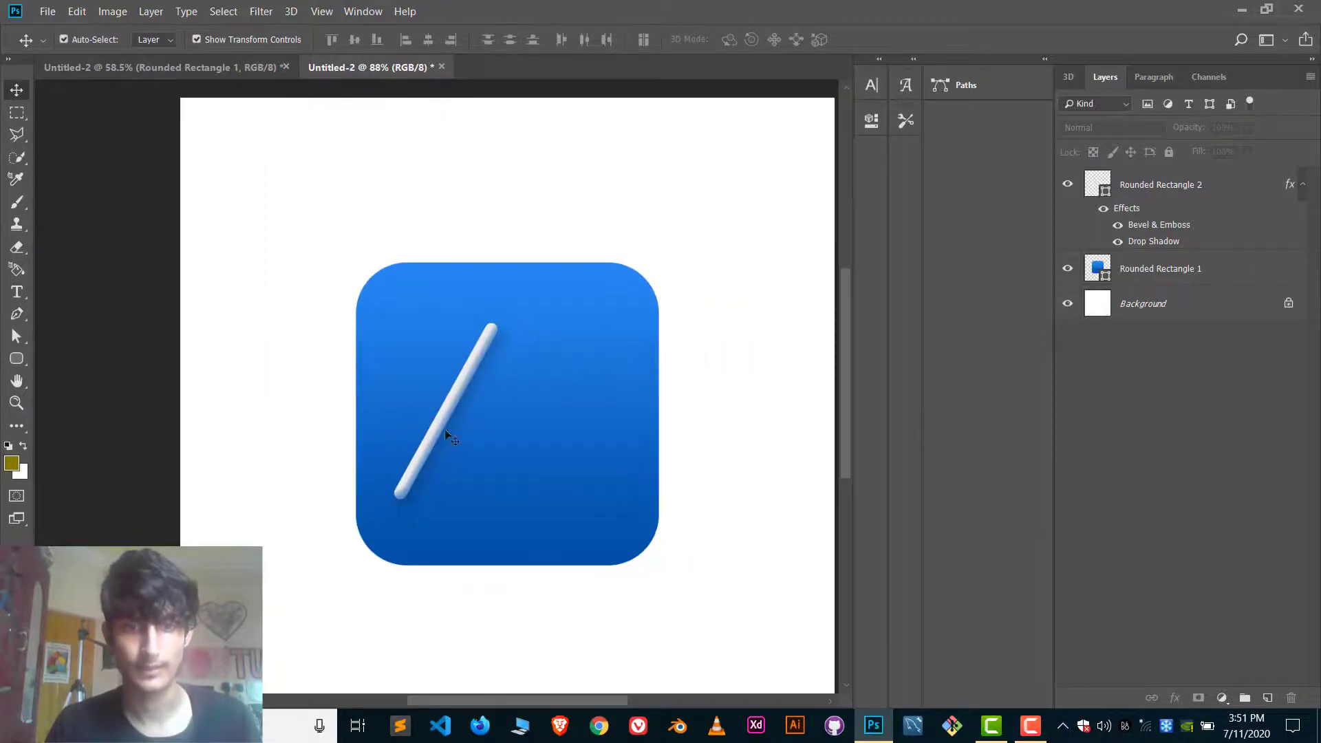
click(444, 429)
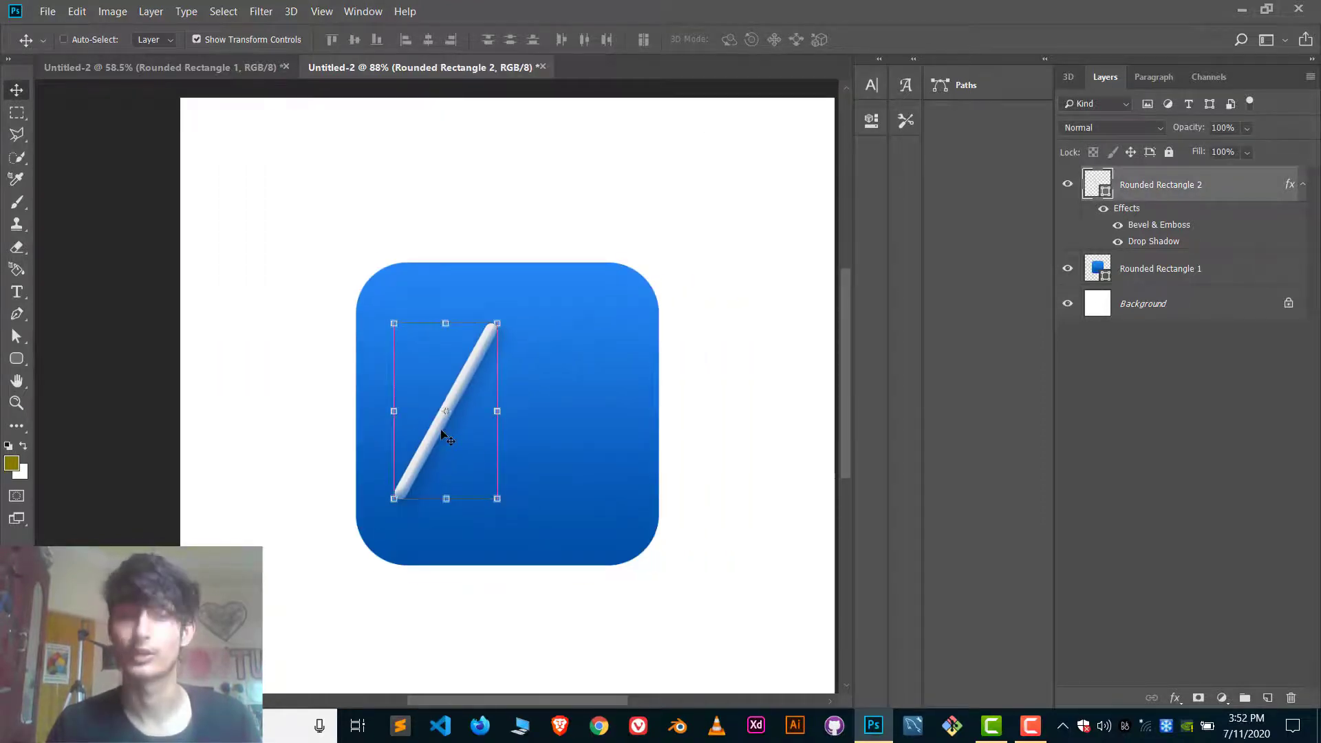
drag(447, 437, 505, 416)
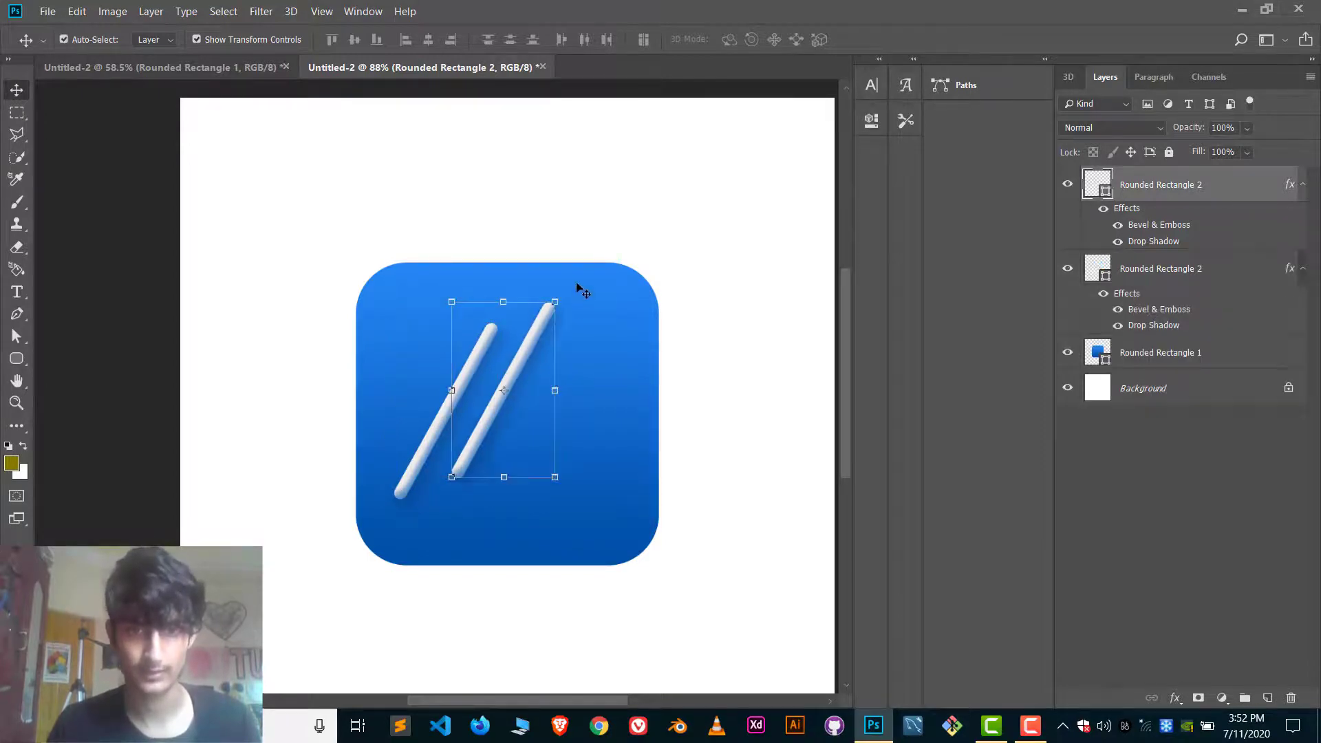
drag(562, 294, 647, 400)
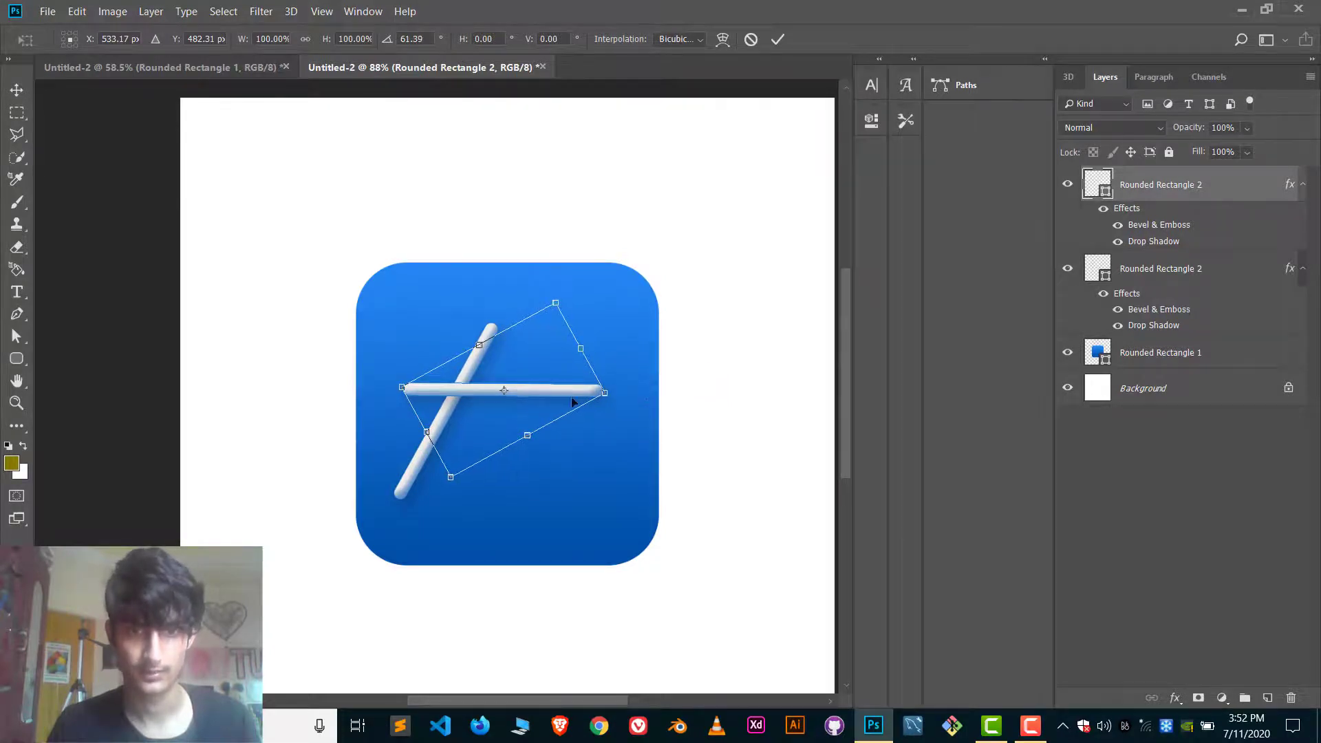
drag(565, 396, 549, 458)
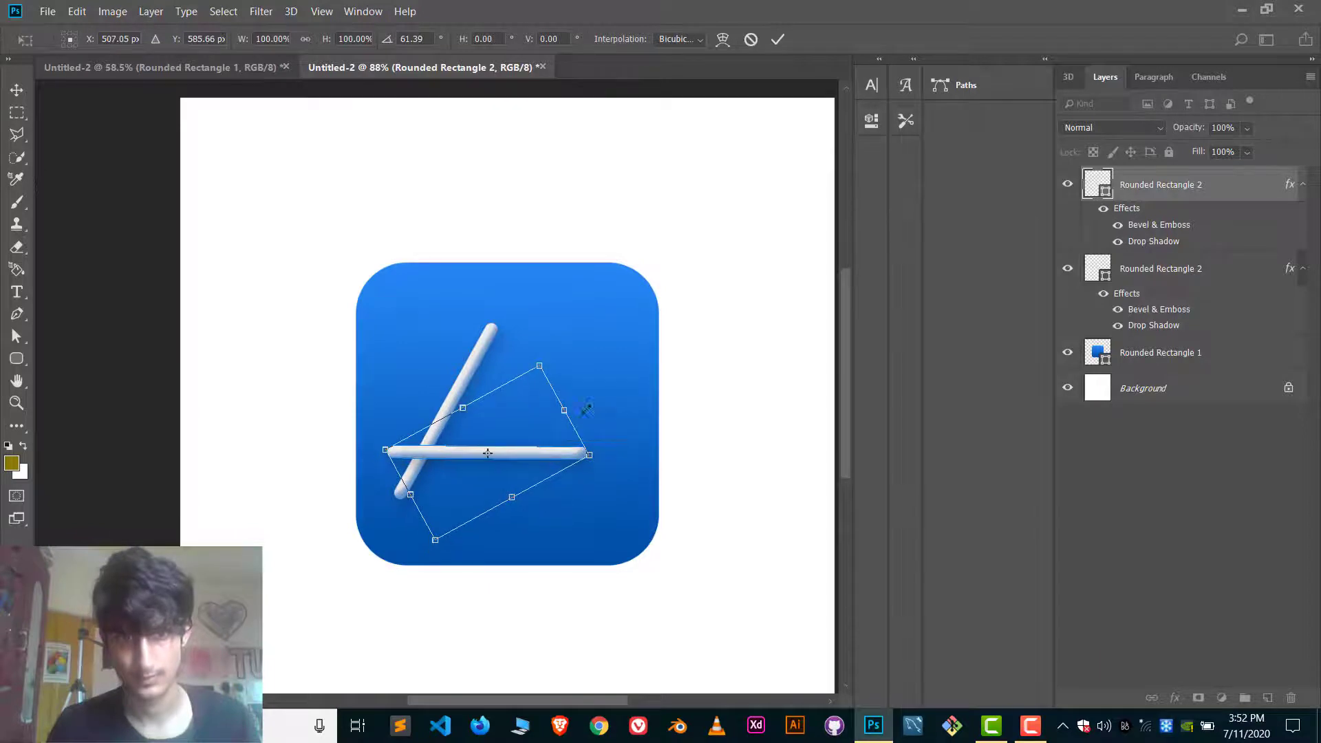
click(777, 38)
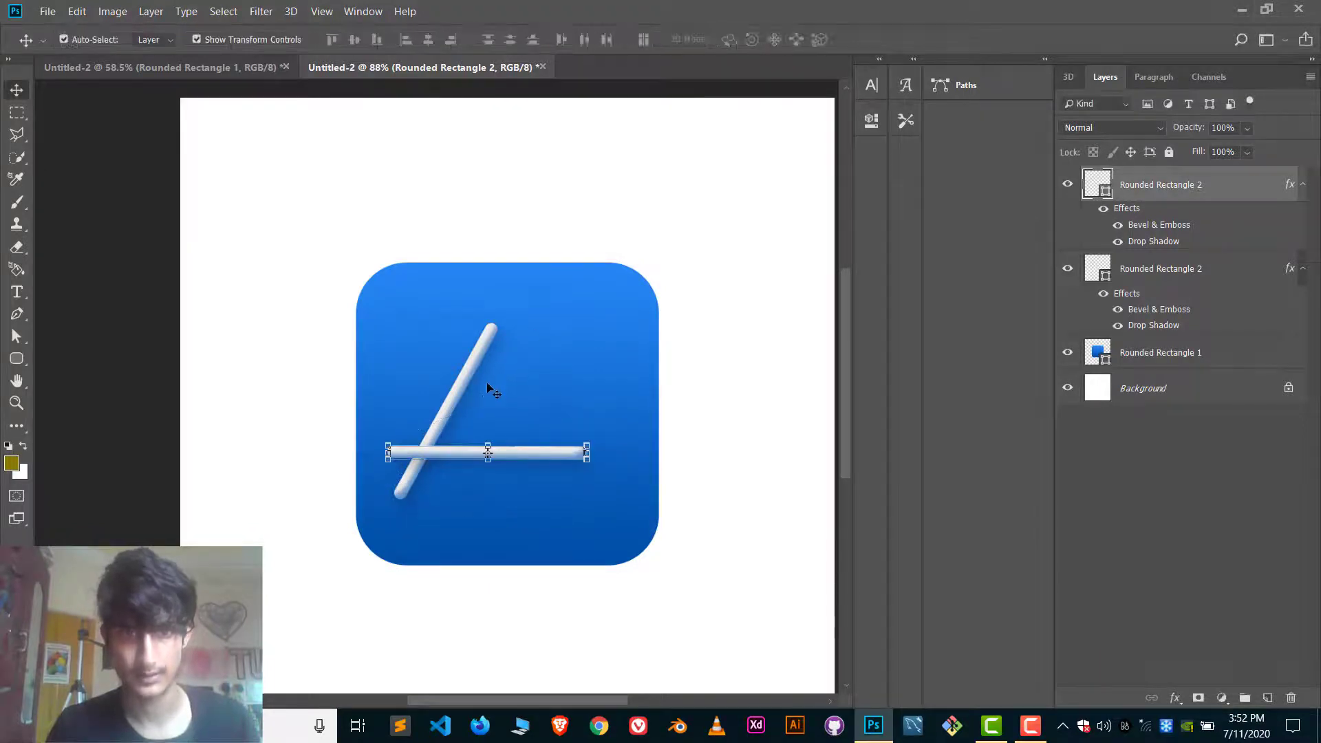
Duplicate the slanted bar again, flip the copy vertically and position it to cross the original near its upper end, forming an A.
ctrl+click(452, 407)
drag(452, 408, 493, 397)
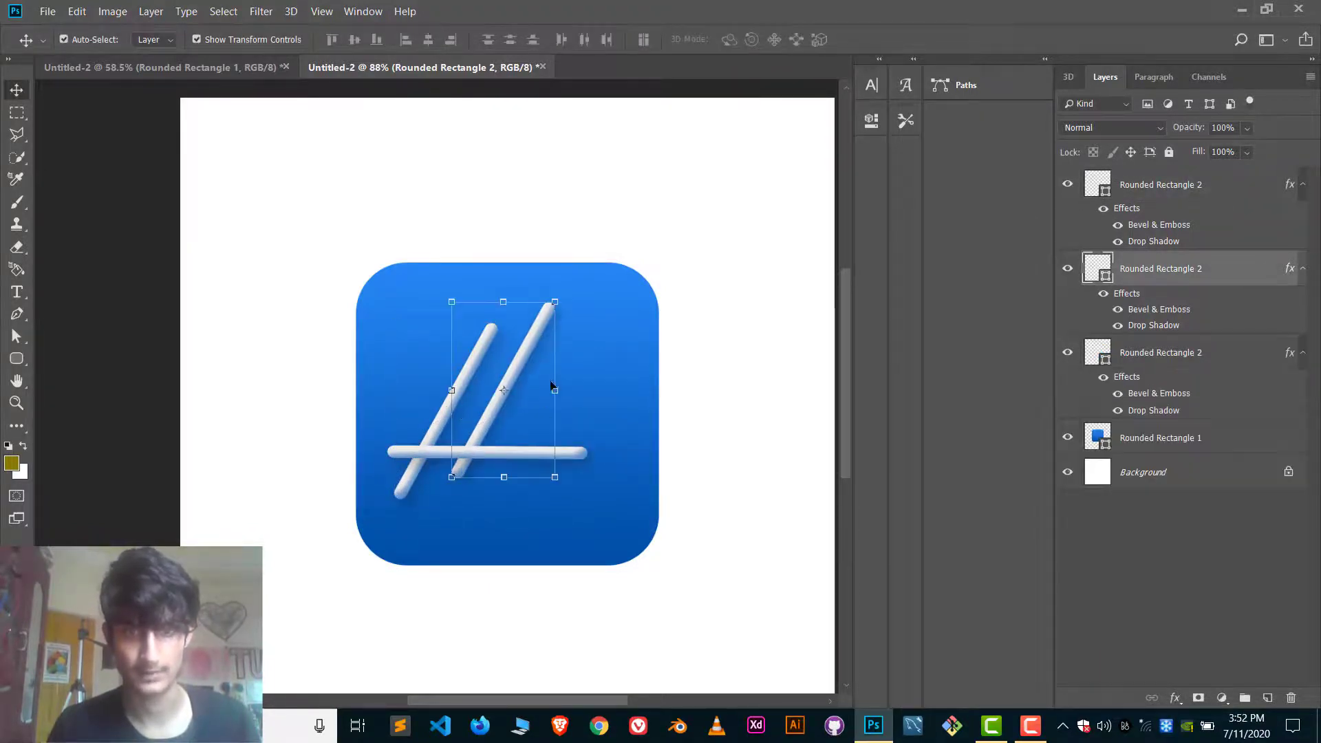
key(ctrl+t)
right_click(555, 416)
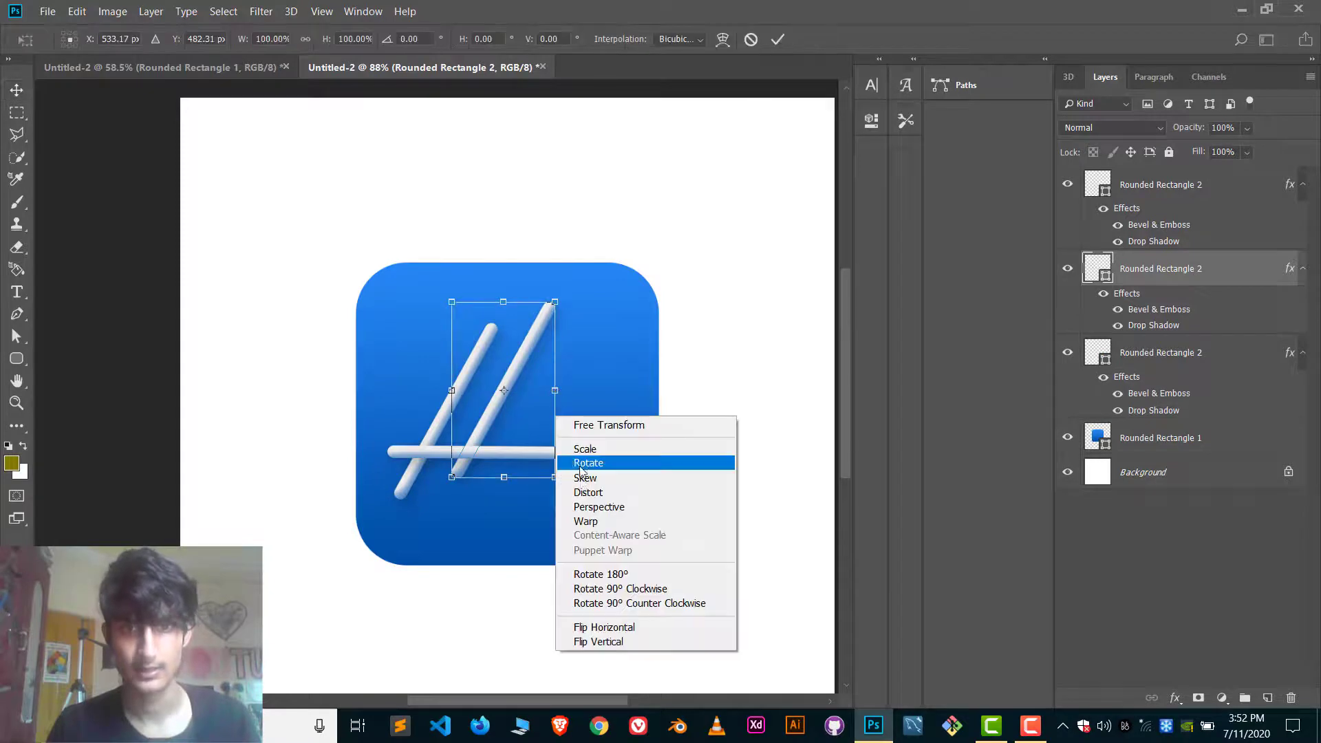
click(591, 643)
drag(512, 422, 510, 450)
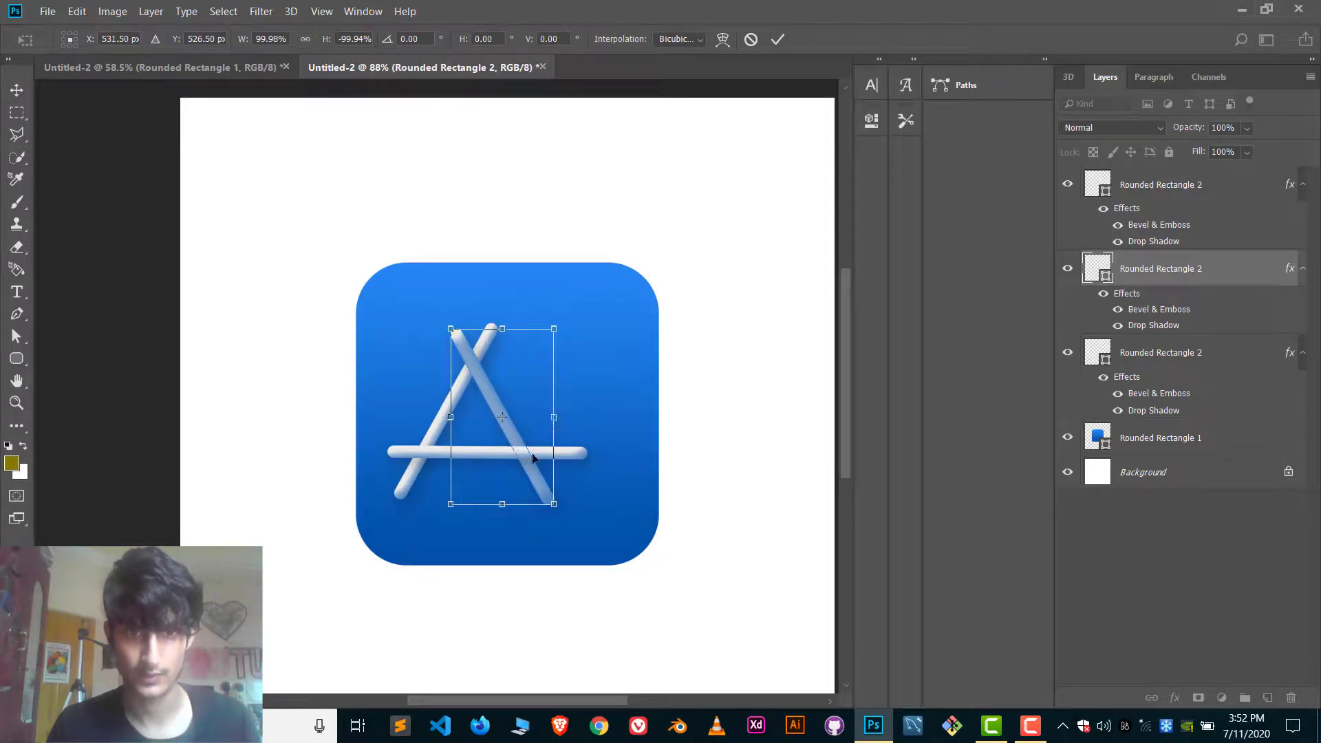
click(775, 41)
Fine-tune the positions of the flipped bar and the crossbar, shifting both slightly left to balance the letter A.
drag(514, 440, 516, 435)
click(581, 454)
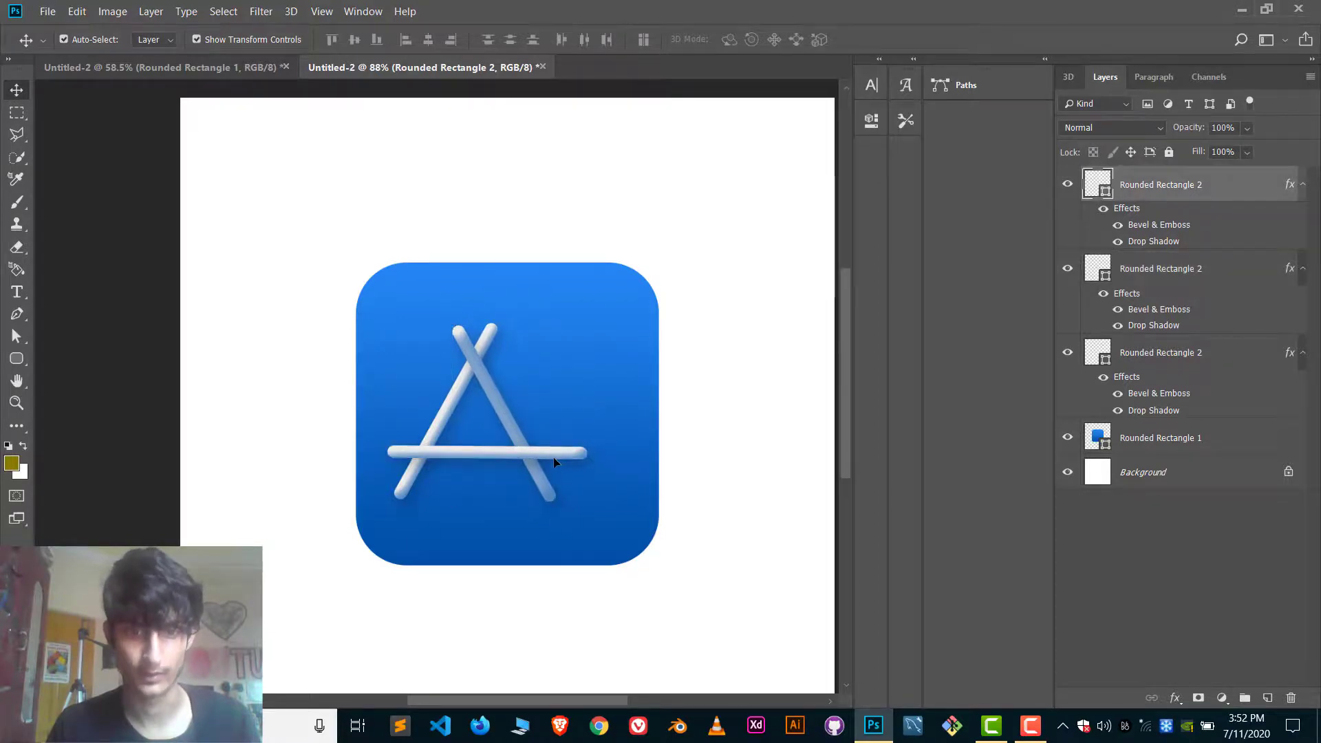
drag(556, 447, 503, 422)
click(505, 420)
key(ctrl+t)
click(777, 39)
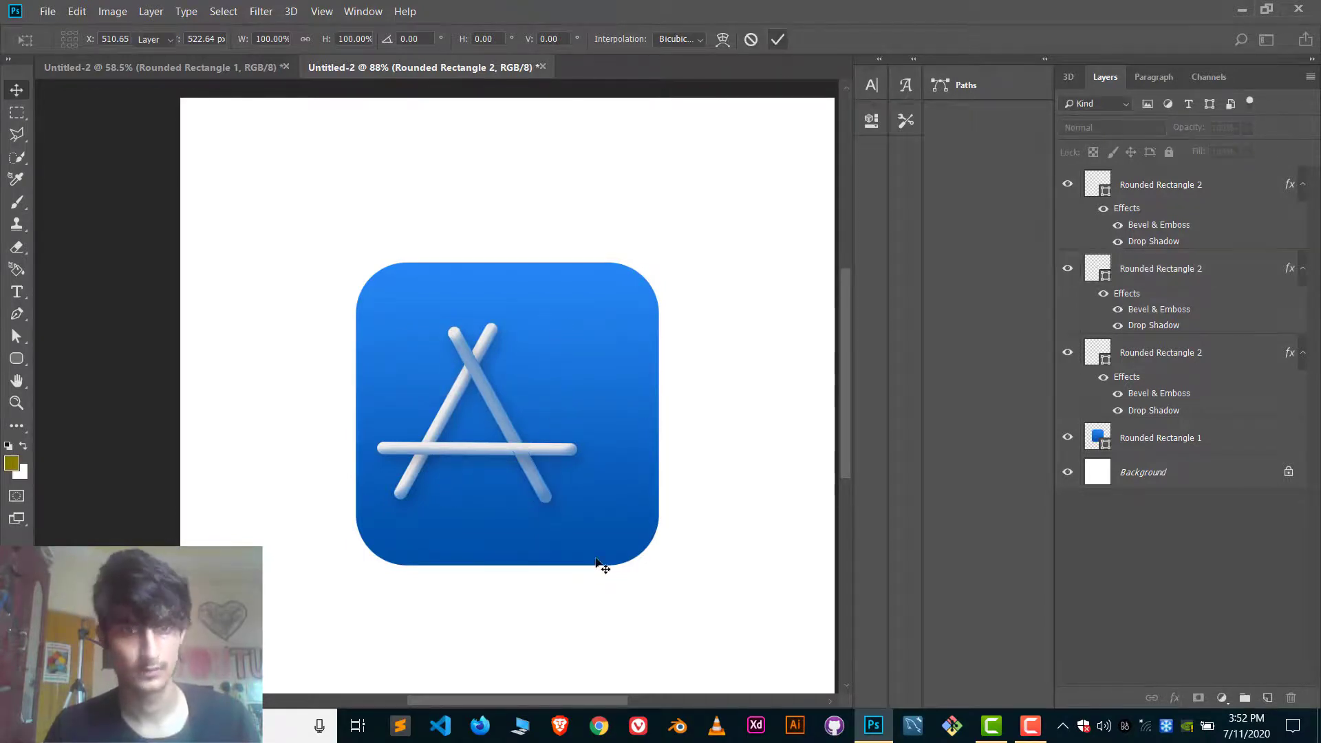
Link the three bar layers and move the whole letter A to the centre of the blue rounded square.
click(445, 441)
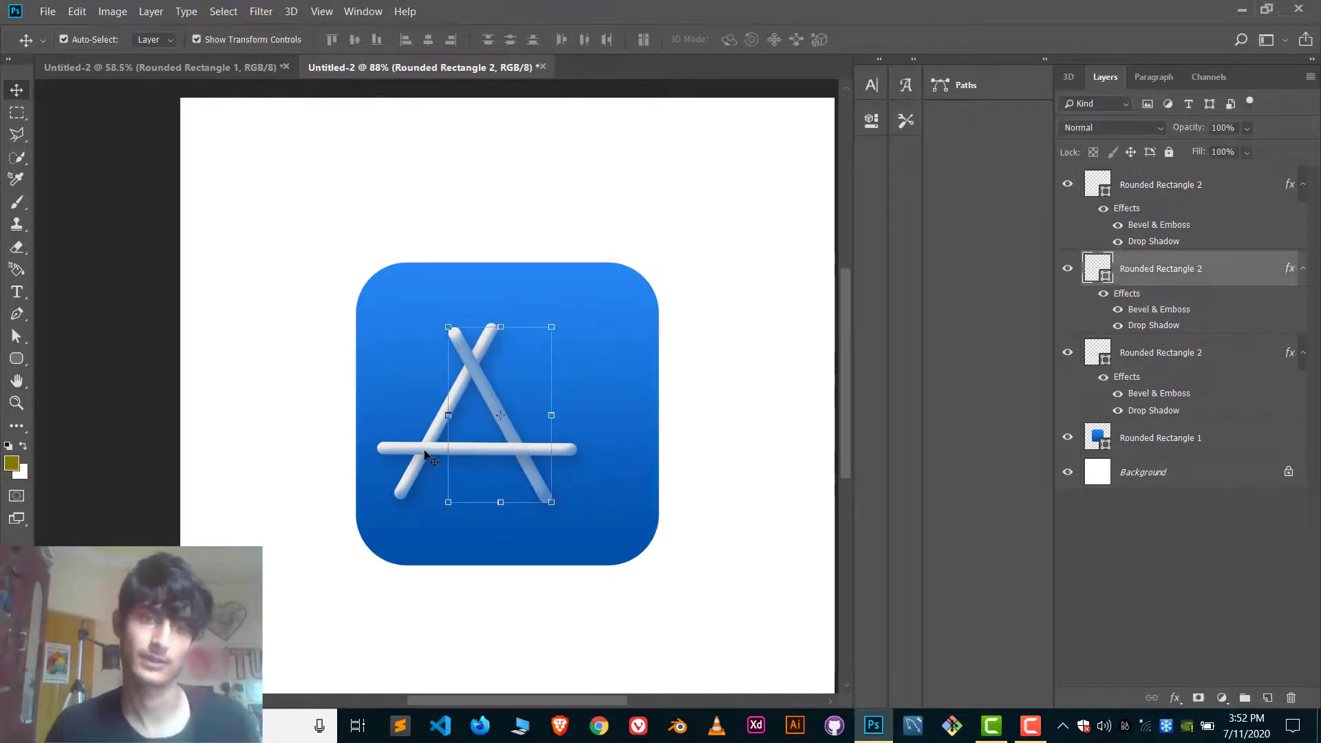
ctrl+click(1160, 184)
ctrl+click(1161, 352)
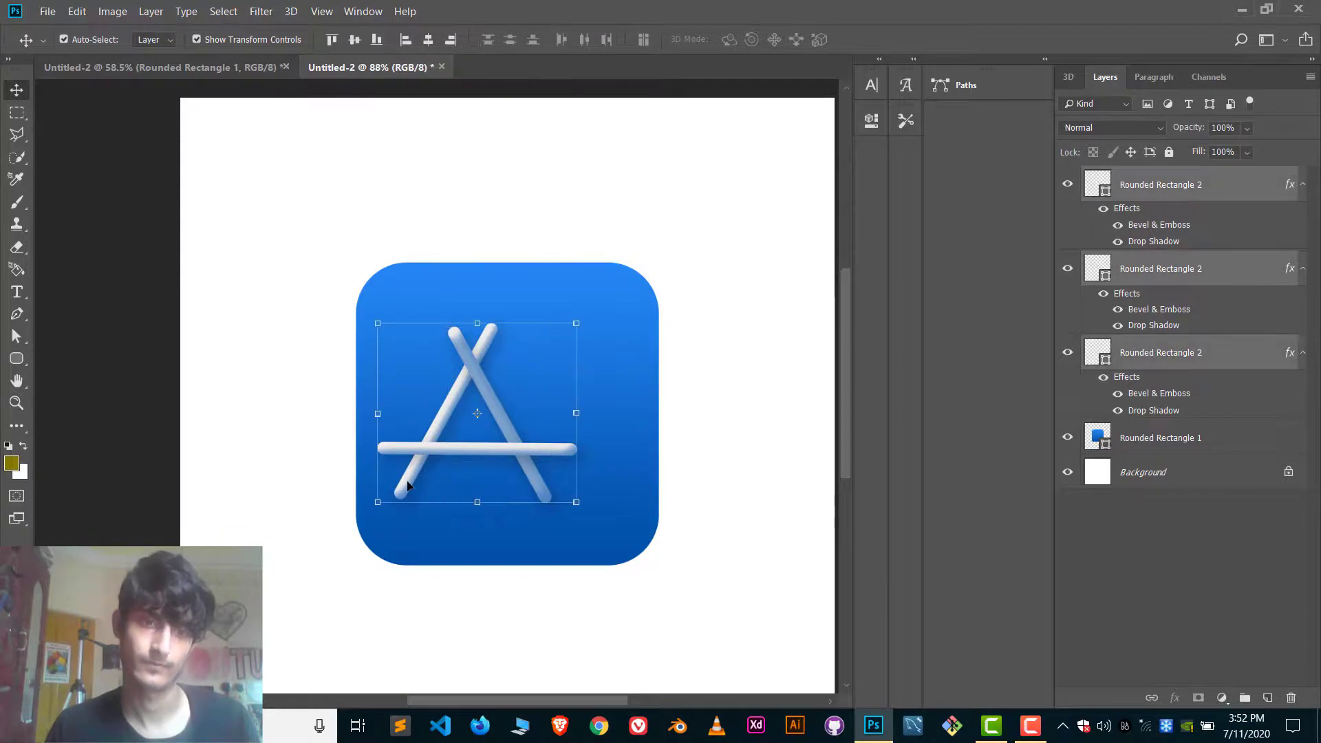
right_click(1159, 274)
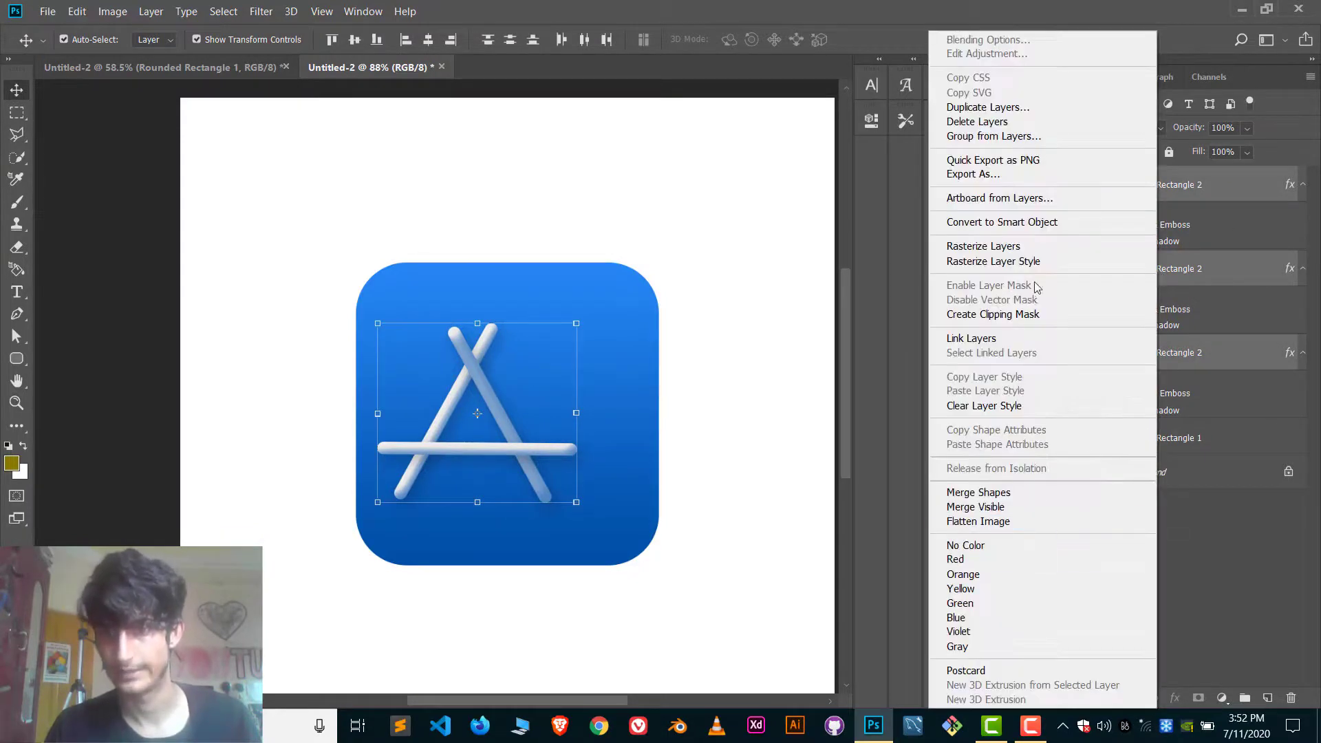
click(1007, 344)
drag(507, 440, 537, 434)
click(791, 350)
scroll(791, 350, down, 2)
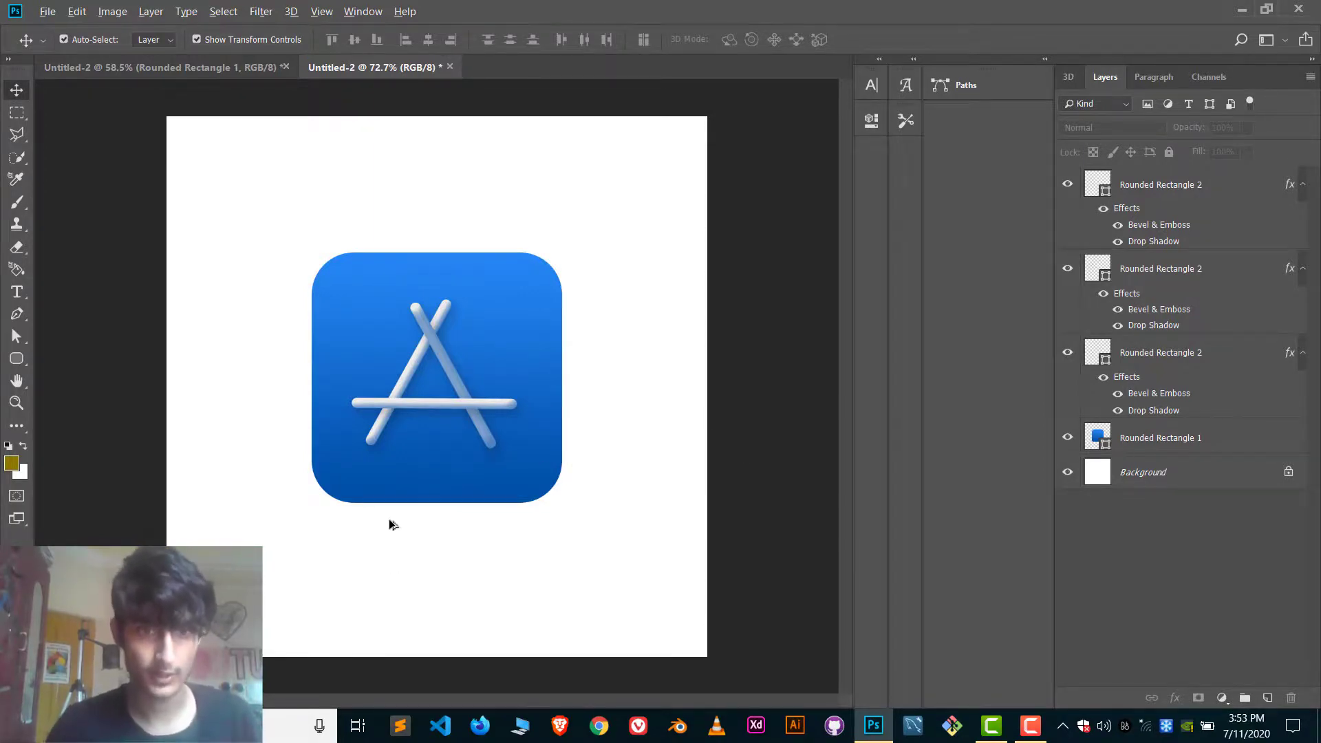
scroll(411, 358, up, 5)
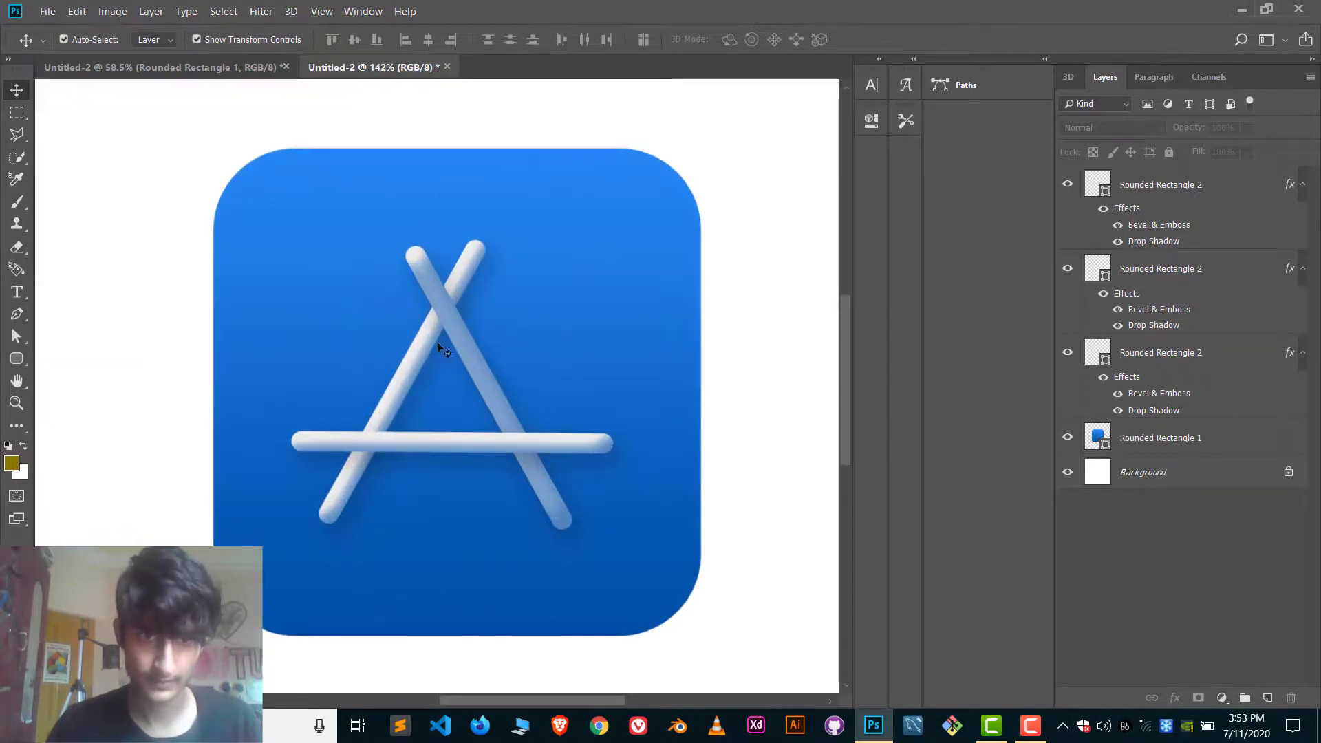
click(457, 352)
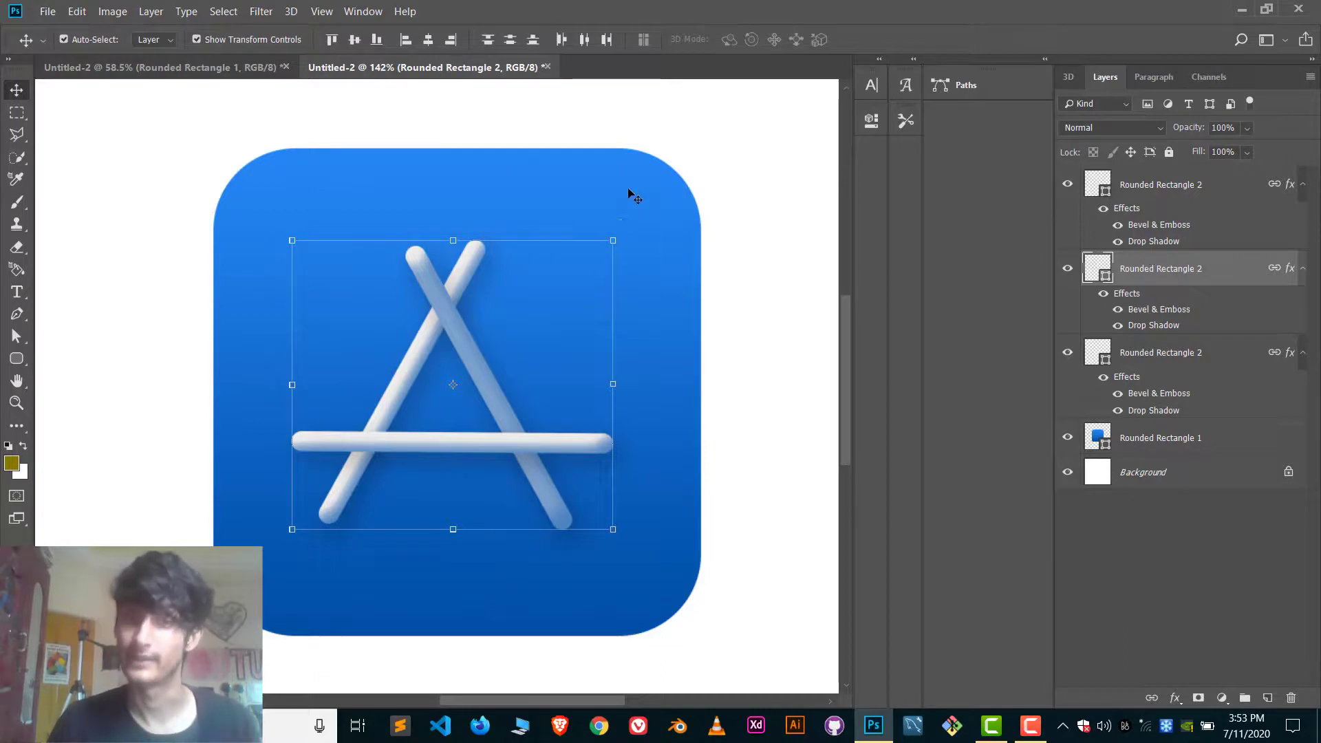
click(729, 110)
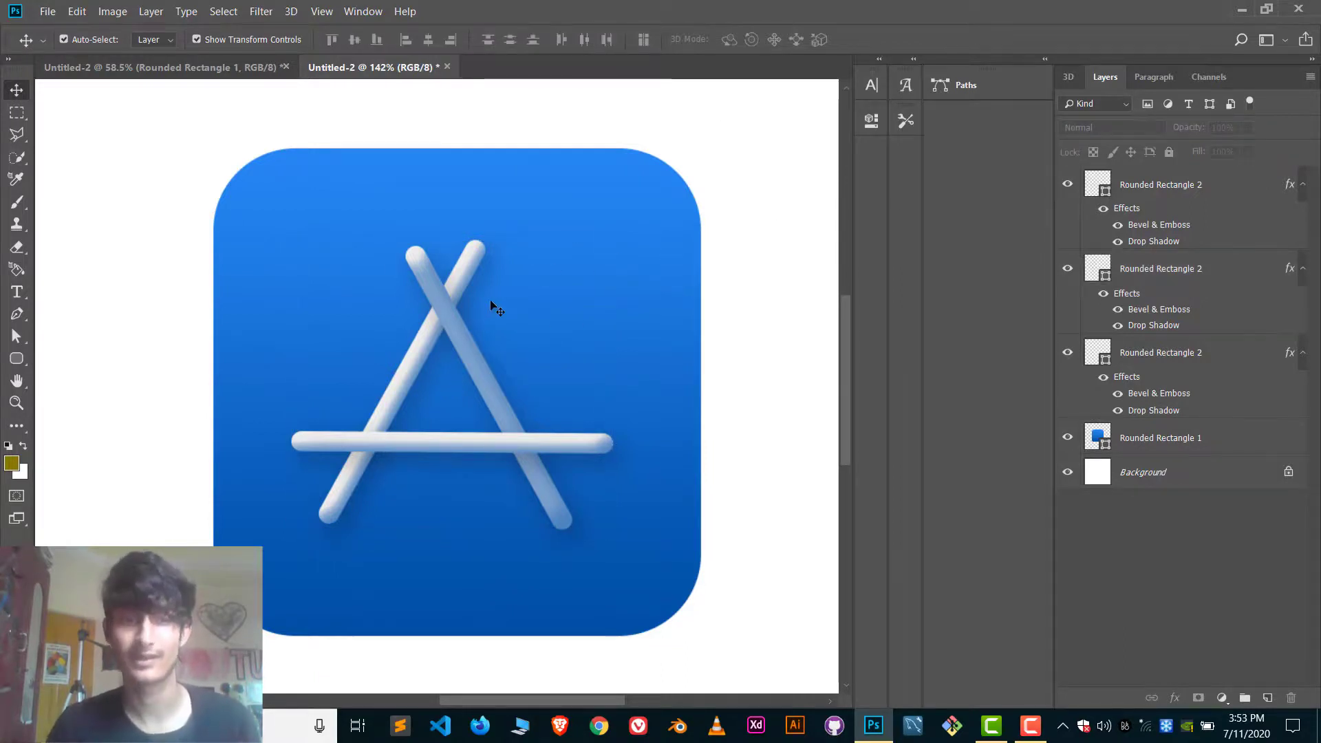
Try stacking the flipped diagonal bar above the crossbar, return it beneath the crossbar and deselect the layers.
click(1160, 269)
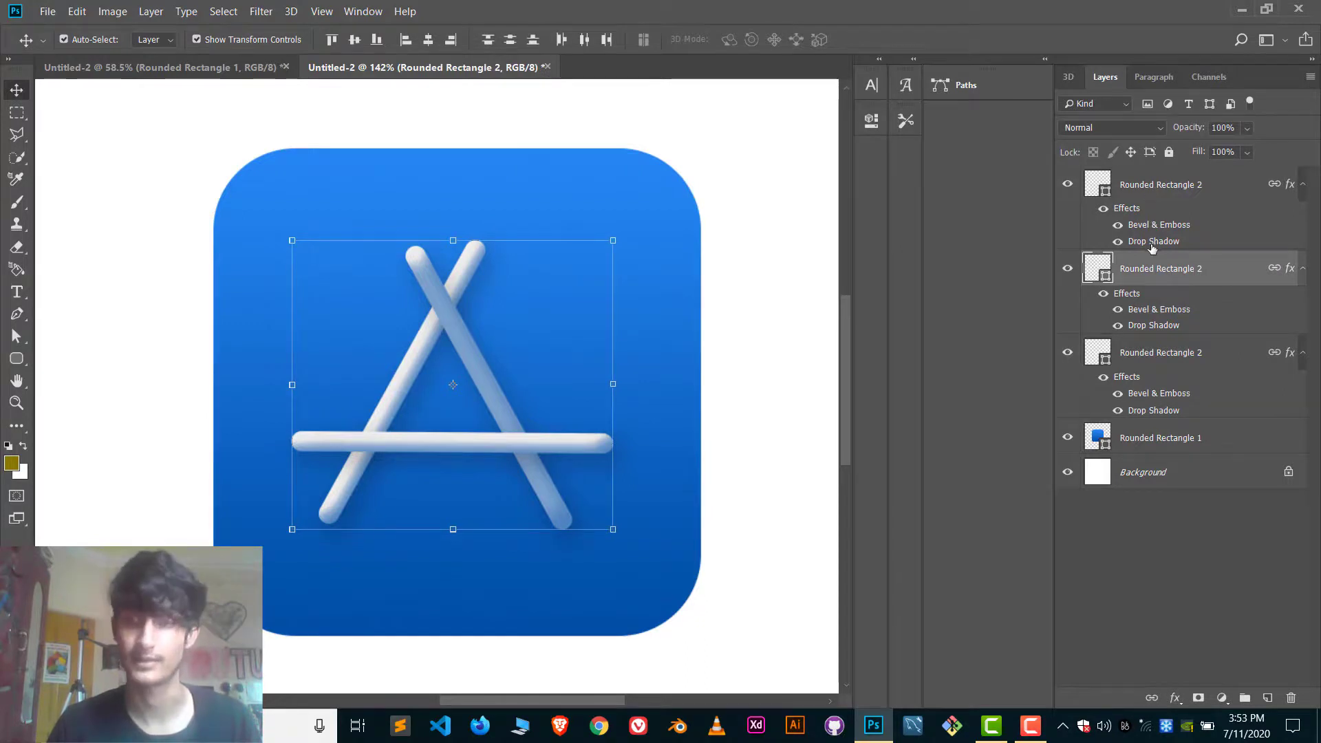
drag(1157, 262, 1142, 177)
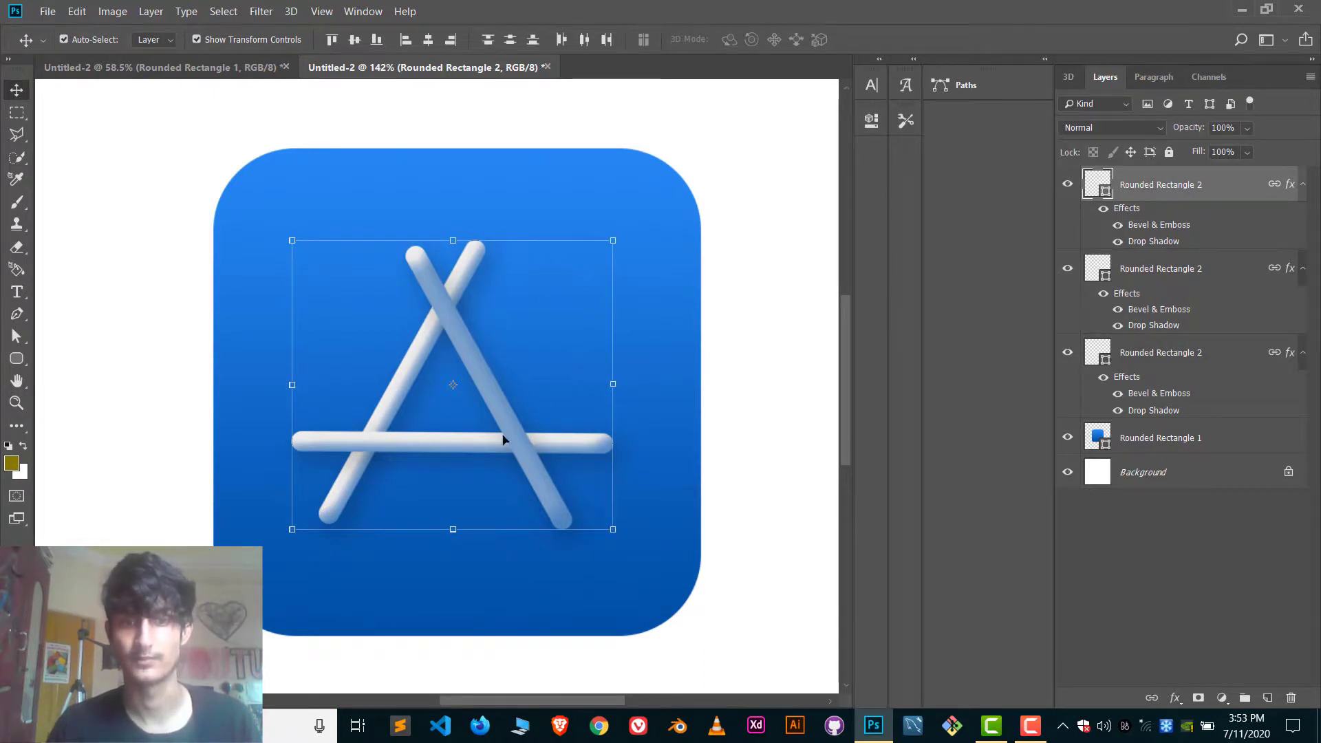
drag(1162, 190, 1154, 330)
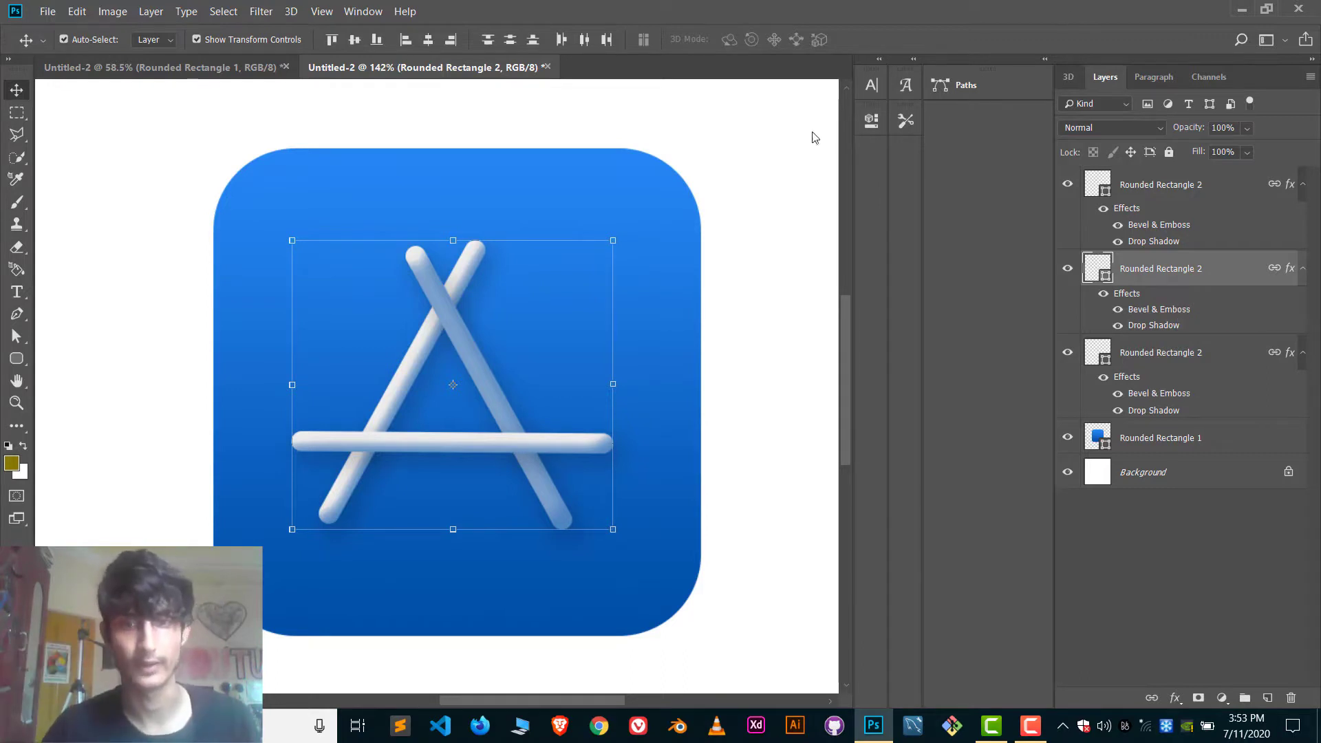
click(708, 159)
scroll(571, 382, down, 5)
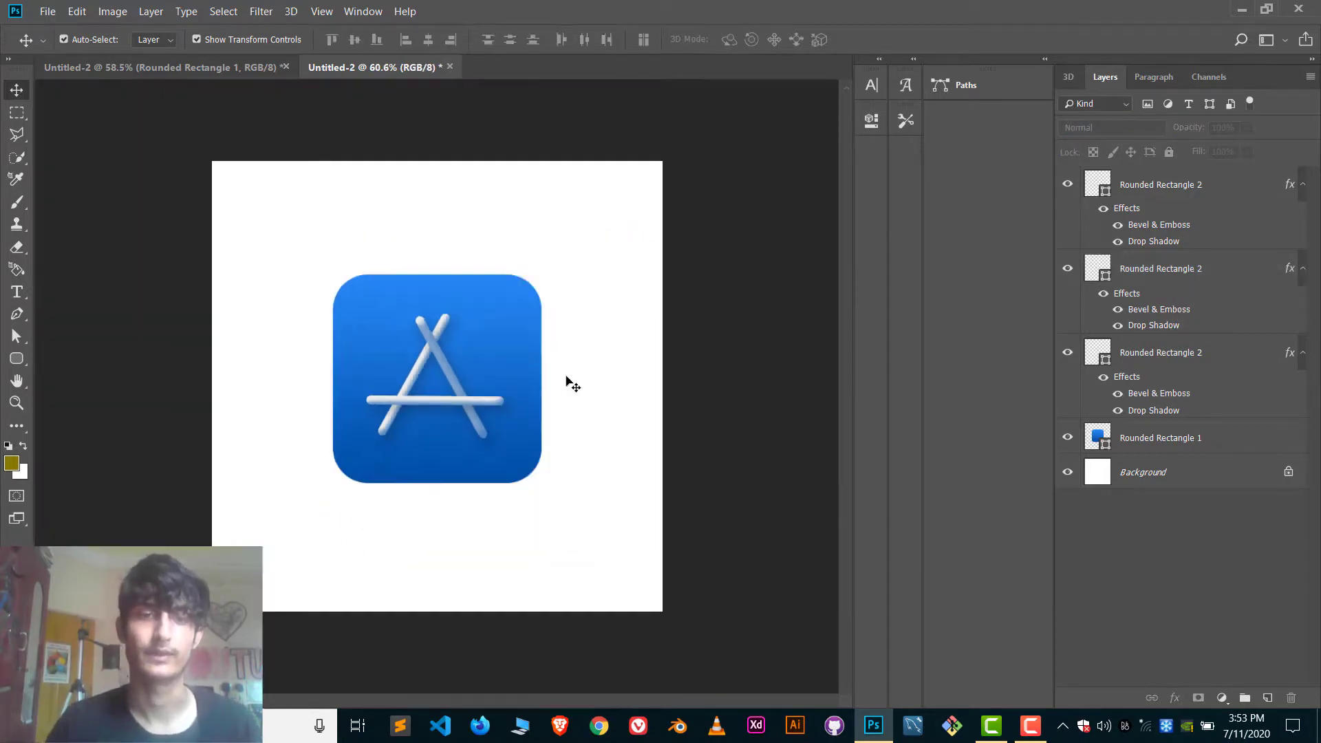